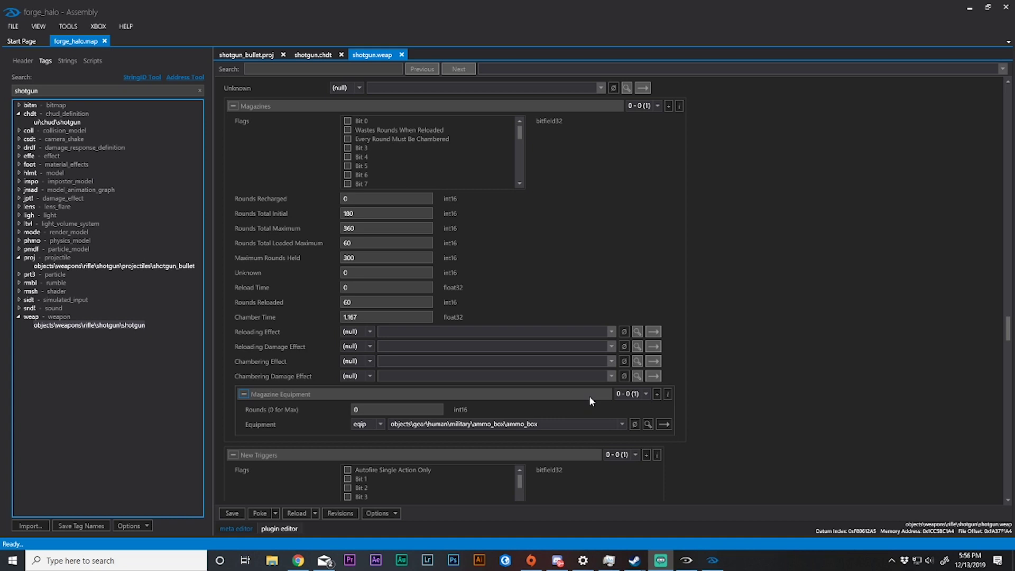
Open the shotgun_bullet projectile and shotgun crosshair tags, showing shotgun_bullet.proj in place of the weapon tag.
left_click(19, 317)
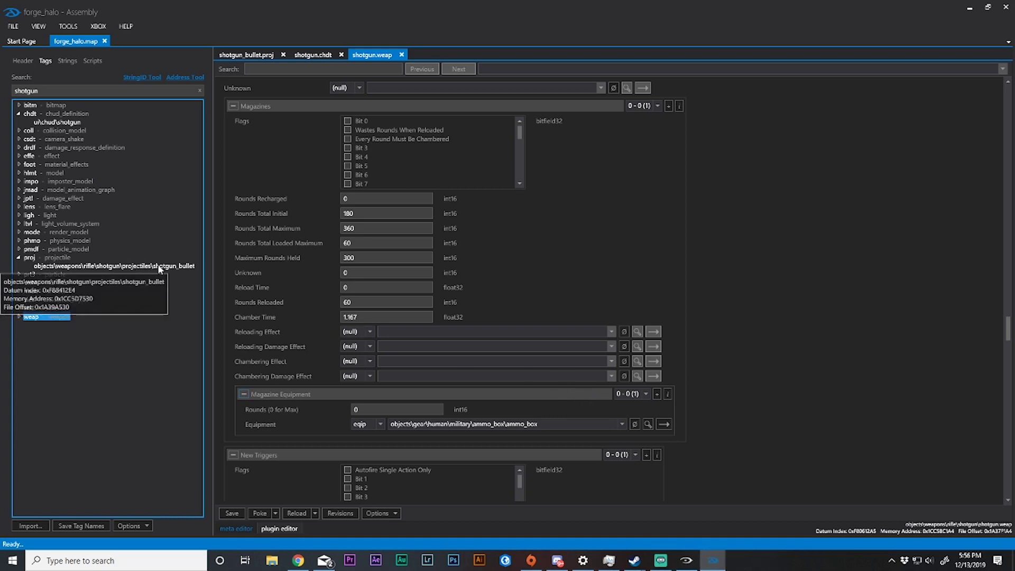
double_click(78, 267)
double_click(57, 122)
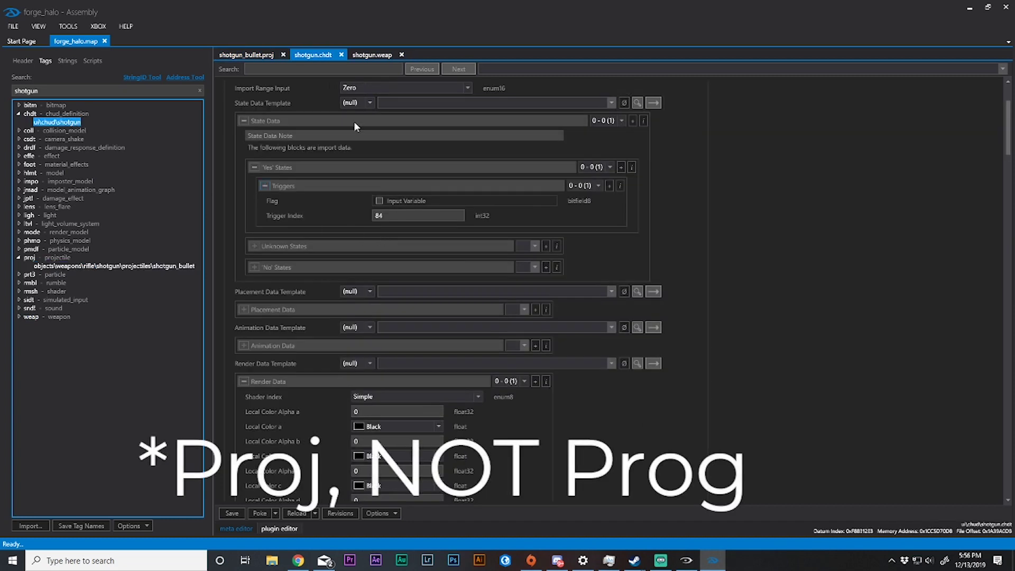
left_click(241, 56)
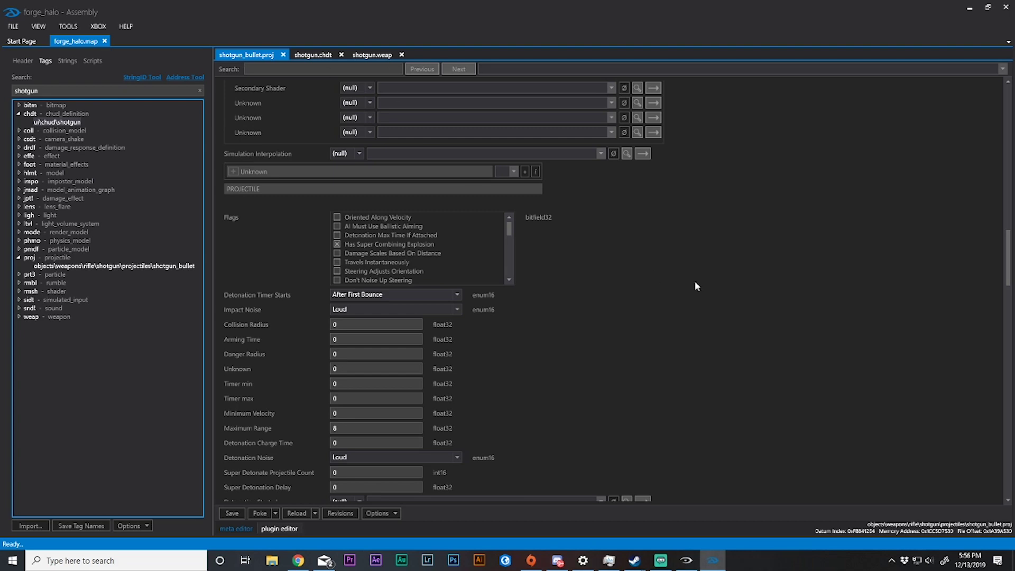
Change the shotgun bullet's Maximum Range from 8 to 15 and poke it into the game.
scroll(740, 240, "down", 5)
scroll(740, 240, "up", 3)
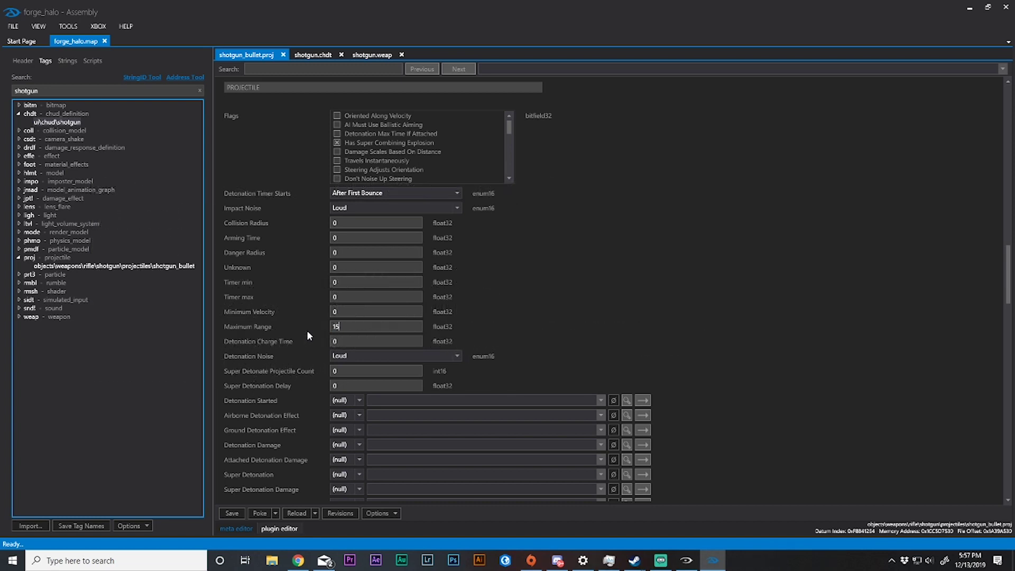
left_click(259, 513)
scroll(276, 328, "down", 15)
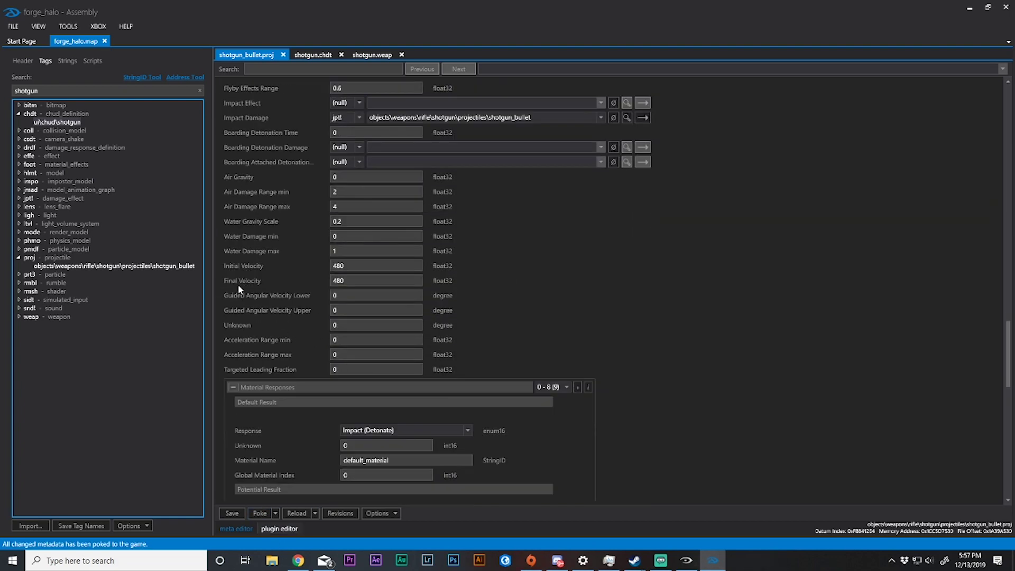
Set both Initial Velocity and Final Velocity to 800 and poke them into the game.
double_click(338, 265)
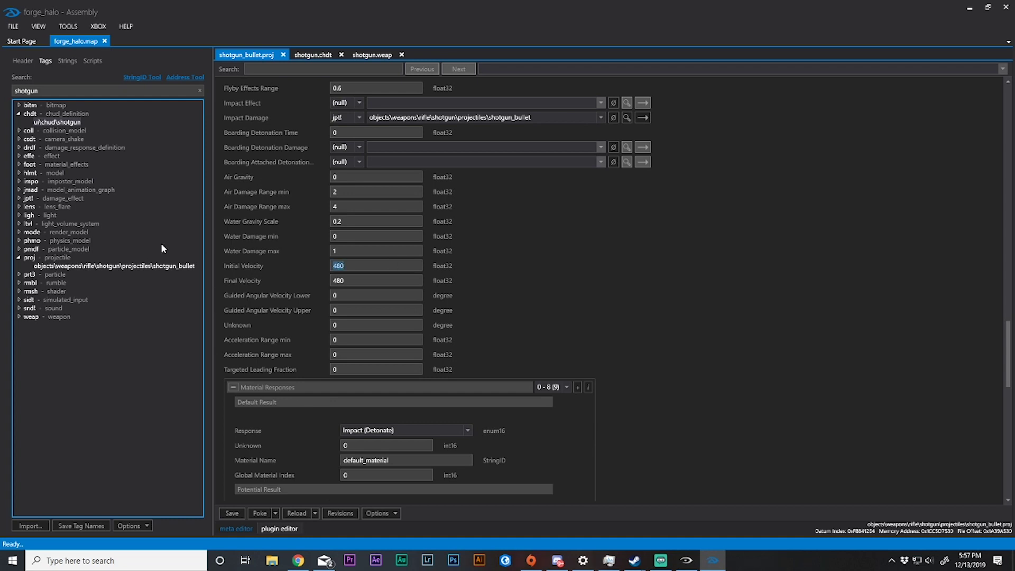
type("800")
double_click(381, 280)
type("800")
left_click(260, 514)
scroll(304, 298, "down", 10)
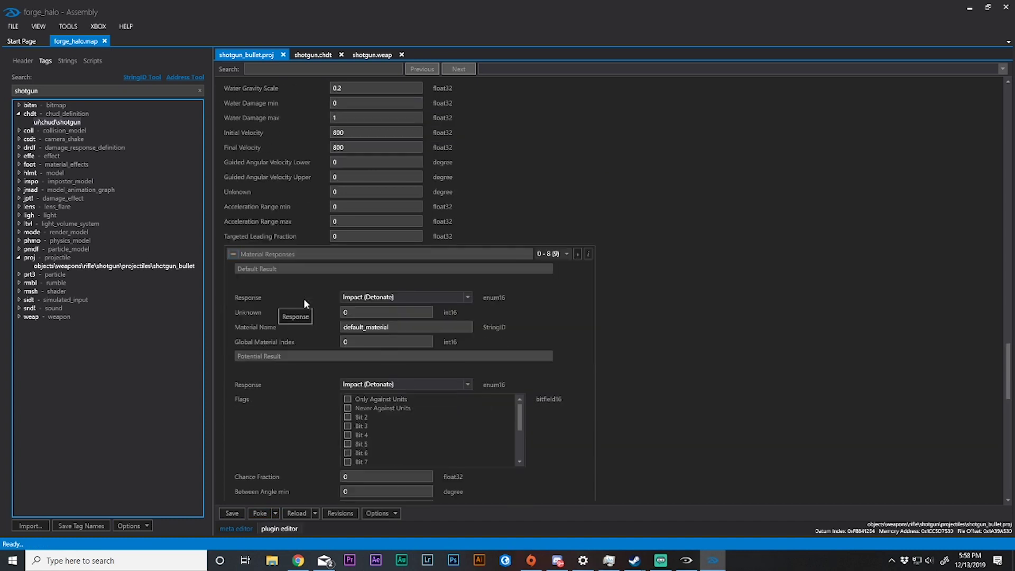
Scroll down to the bottom Shotgun Properties block holding the pellet Amount.
scroll(299, 324, "down", 6)
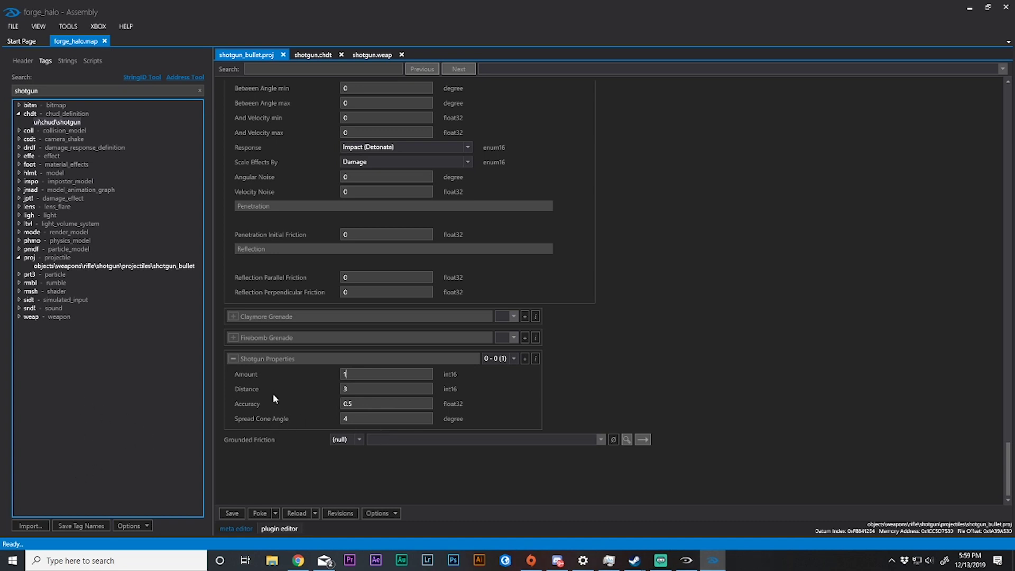
Set shotgun Distance to 8 and Accuracy to 2.5, poke them, and bring up Halo: Reach.
double_click(343, 389)
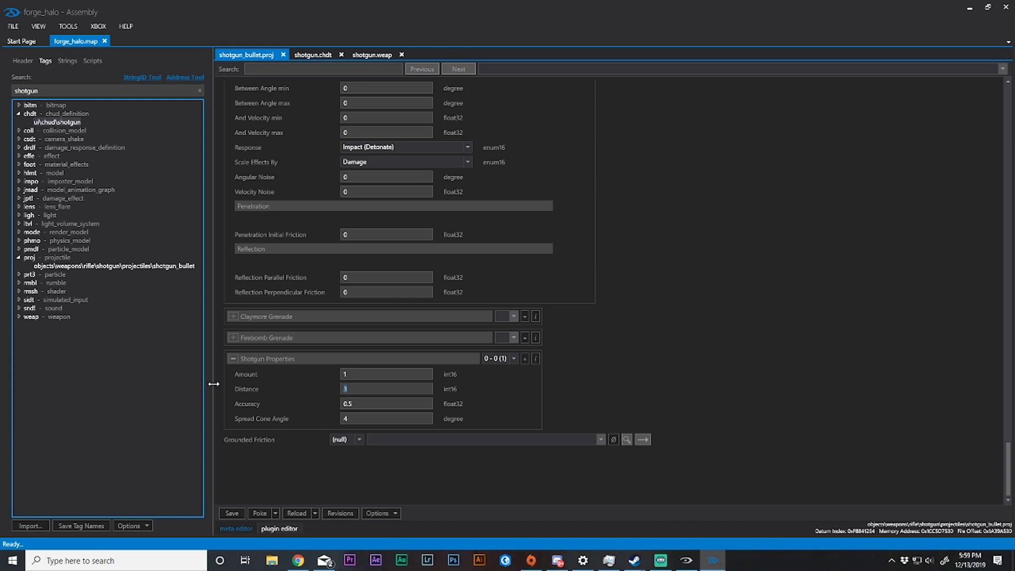
type("8")
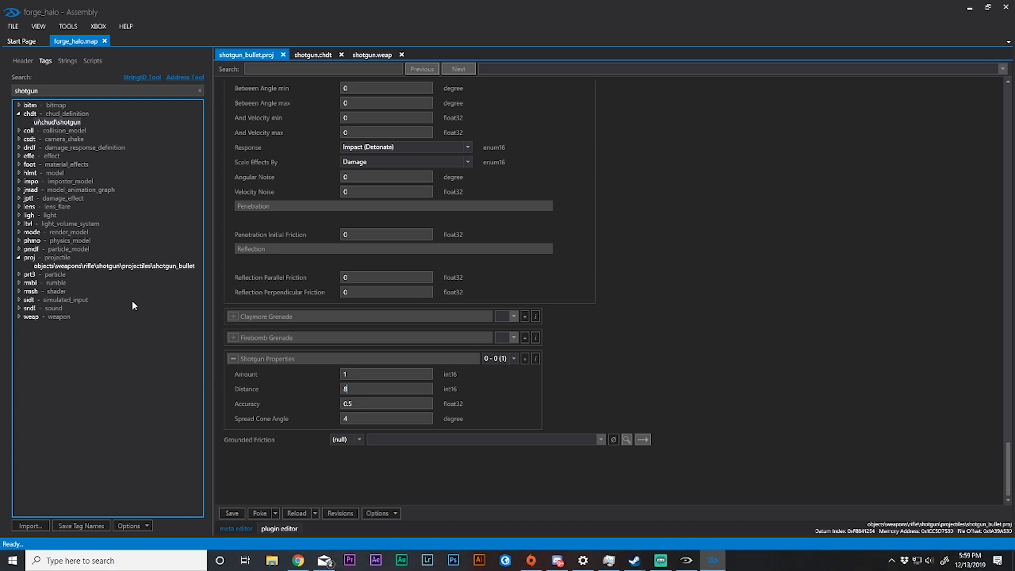
double_click(362, 407)
key("BackSpace")
type("5")
left_click(260, 514)
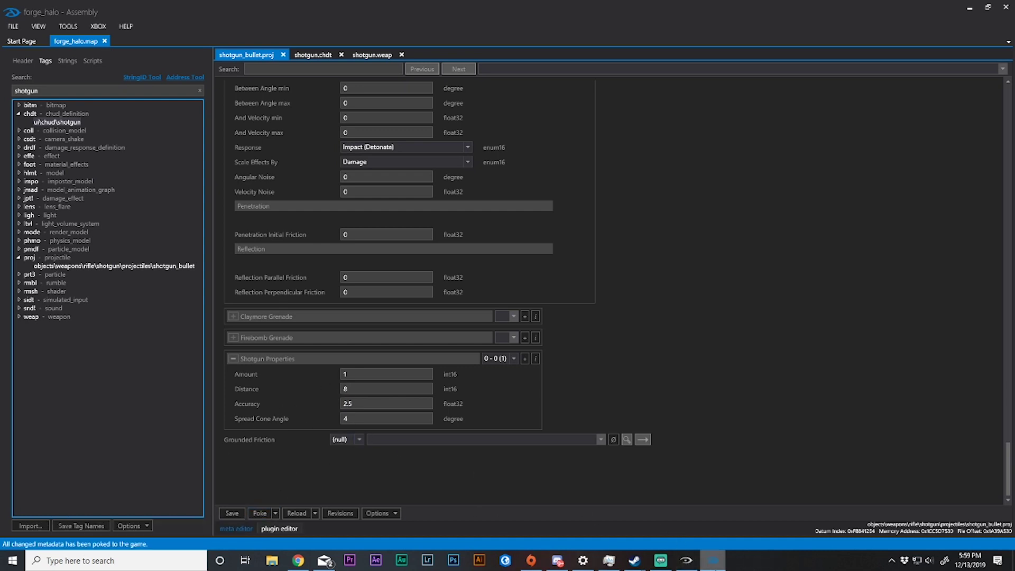
left_click(687, 562)
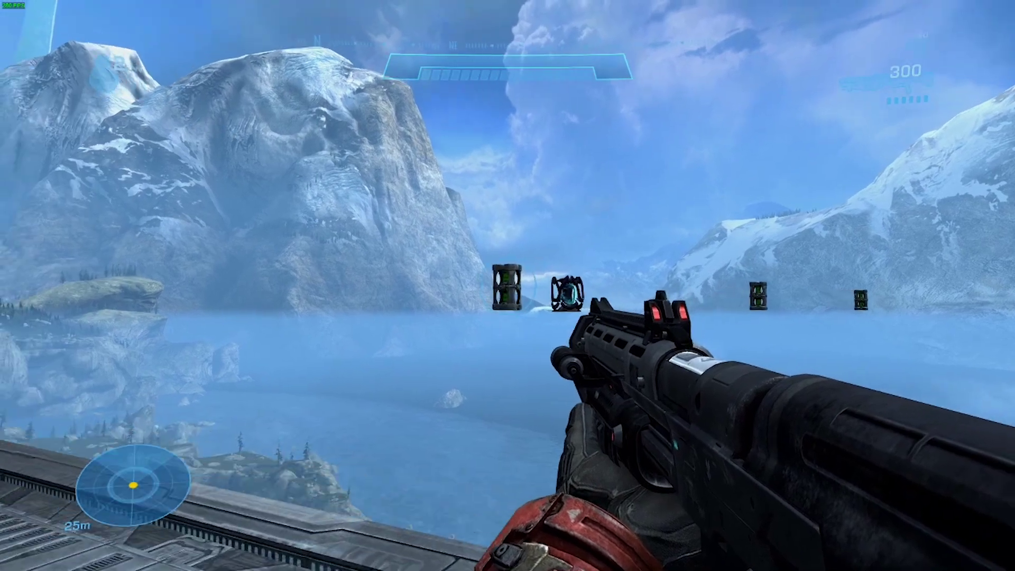
Fire the retuned shotgun repeatedly at the explosive canisters, using a grenade and reloading between shots.
left_click(507, 285)
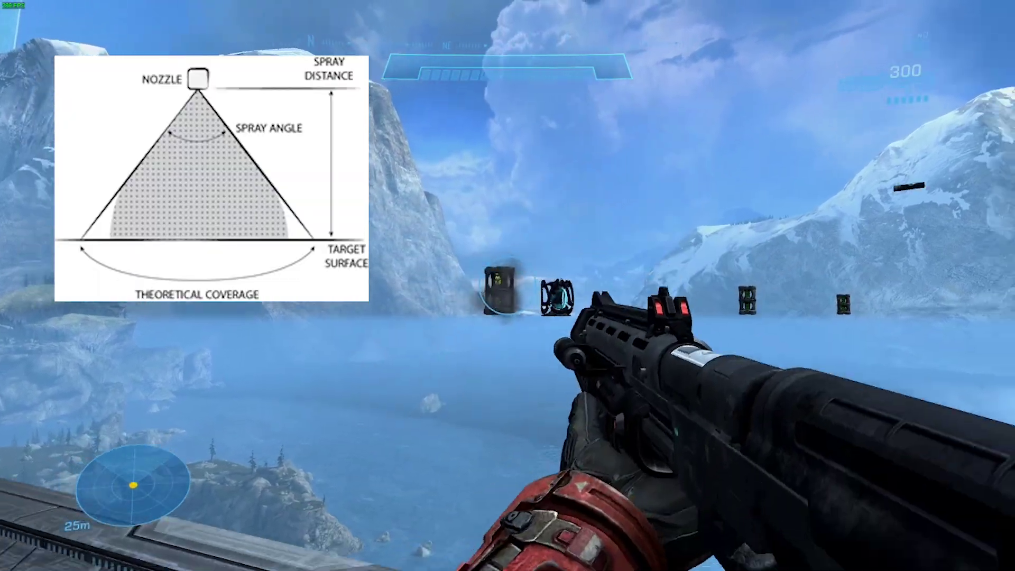
left_click(508, 285)
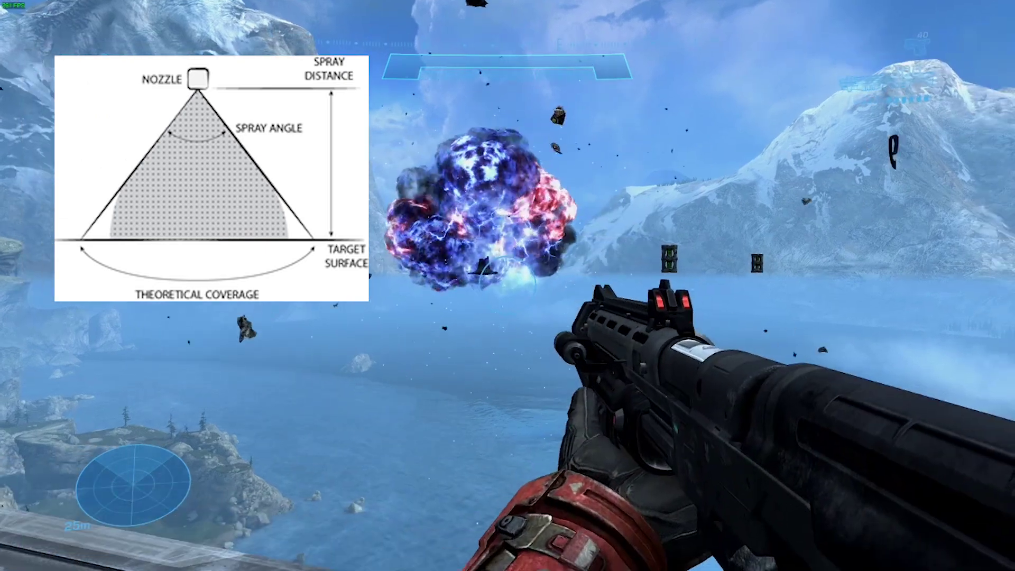
key("r")
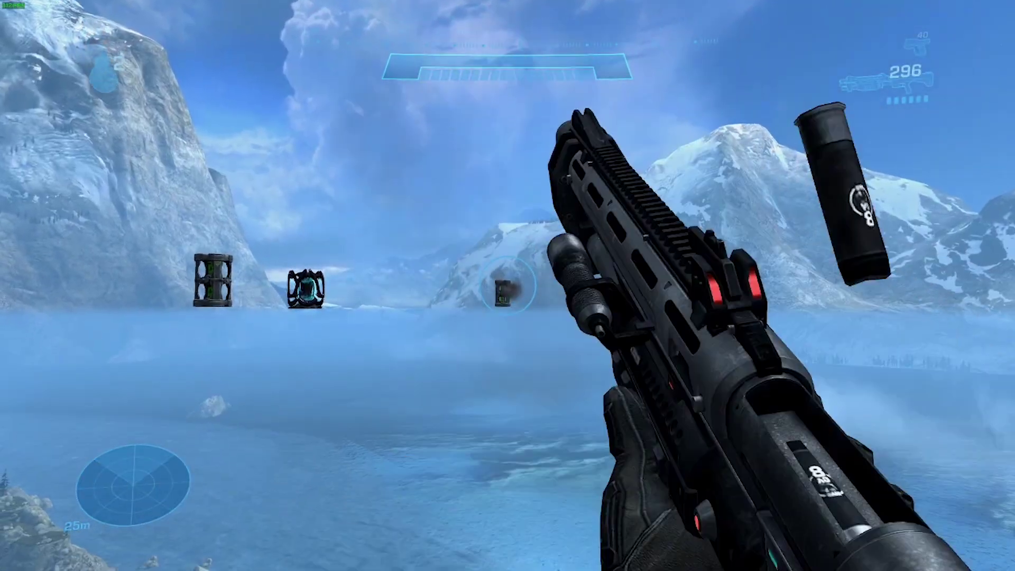
left_click(508, 286)
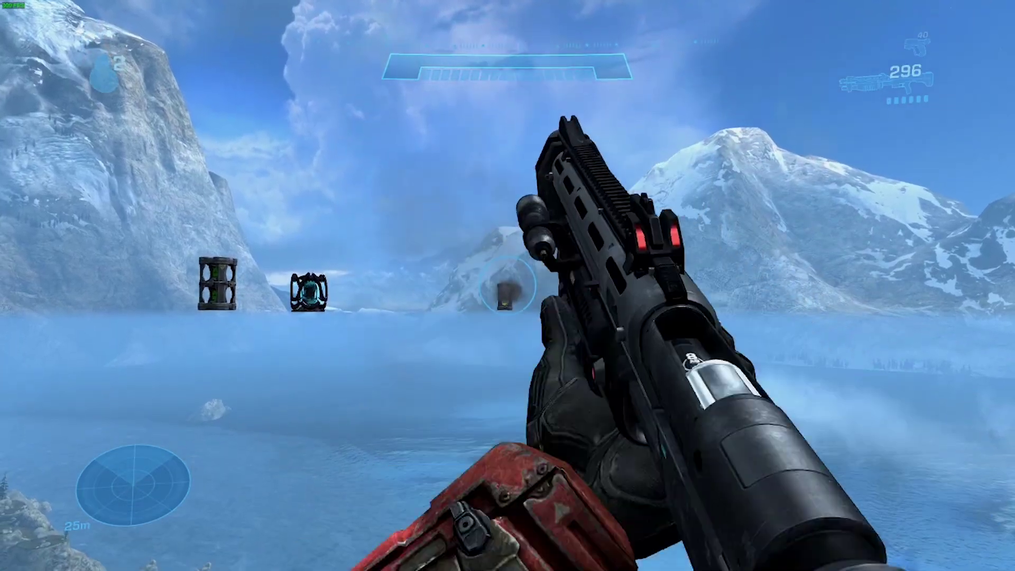
left_click(508, 285)
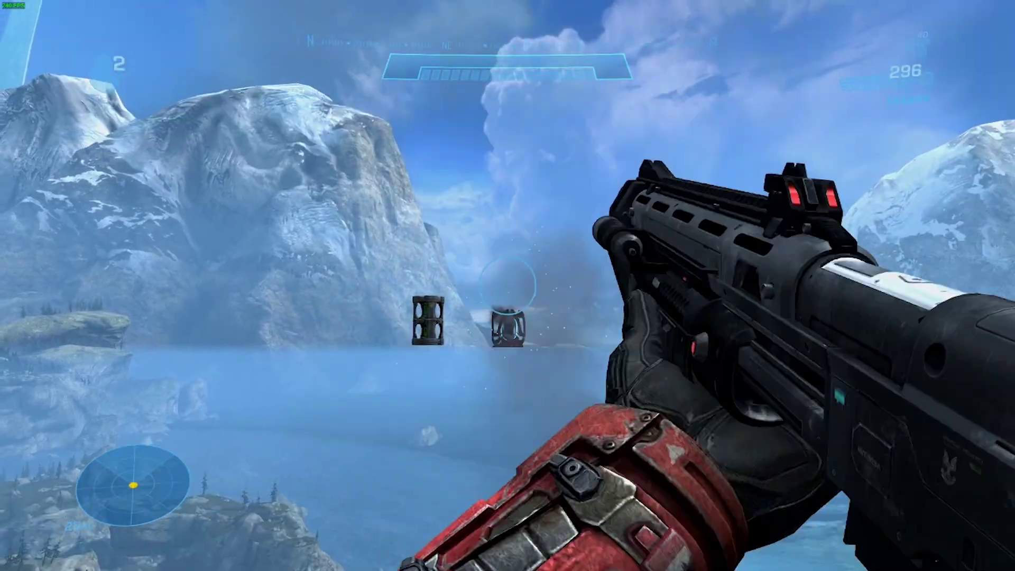
left_click(508, 286)
key("r")
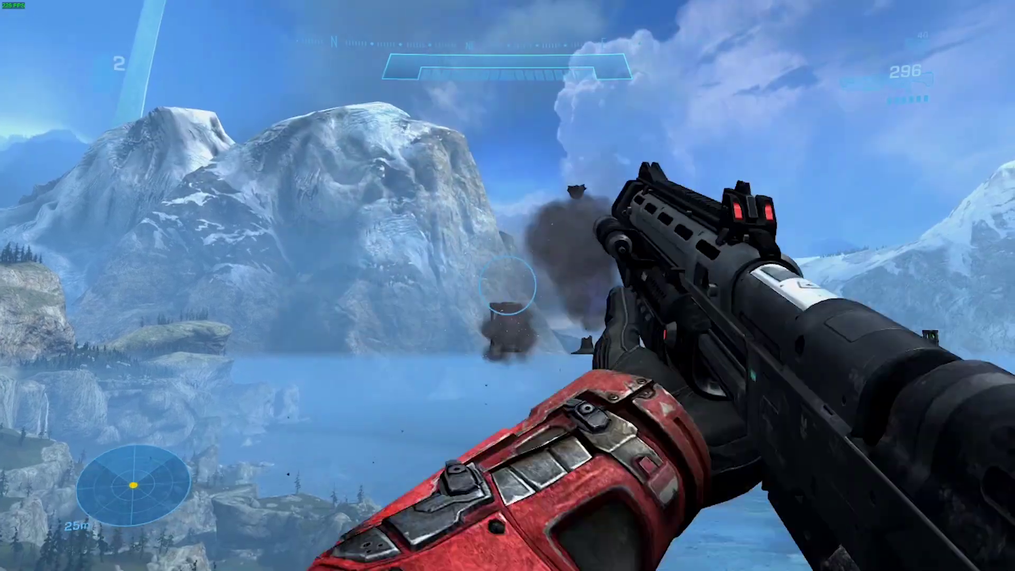
left_click(507, 286)
key("r")
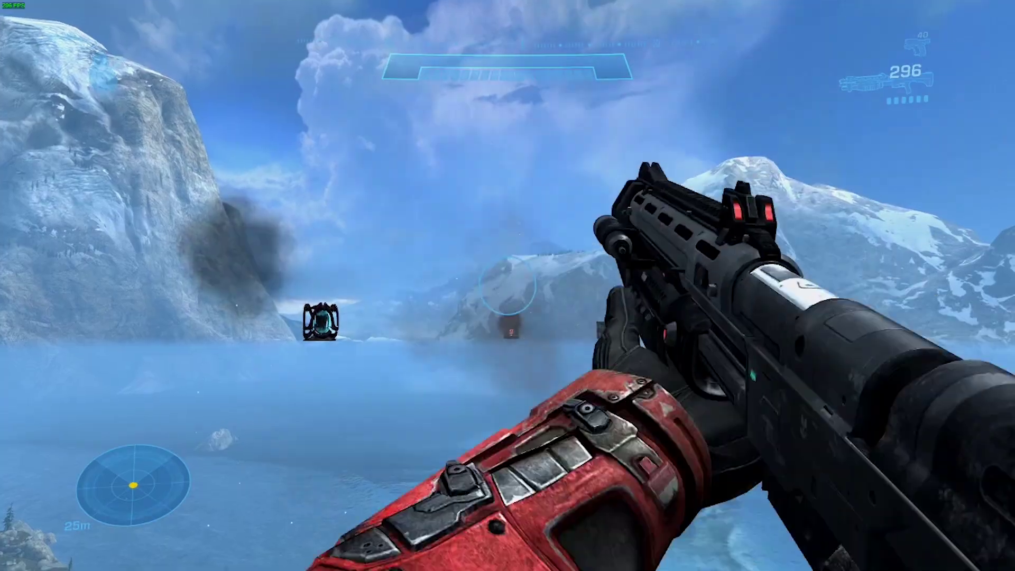
left_click(508, 286)
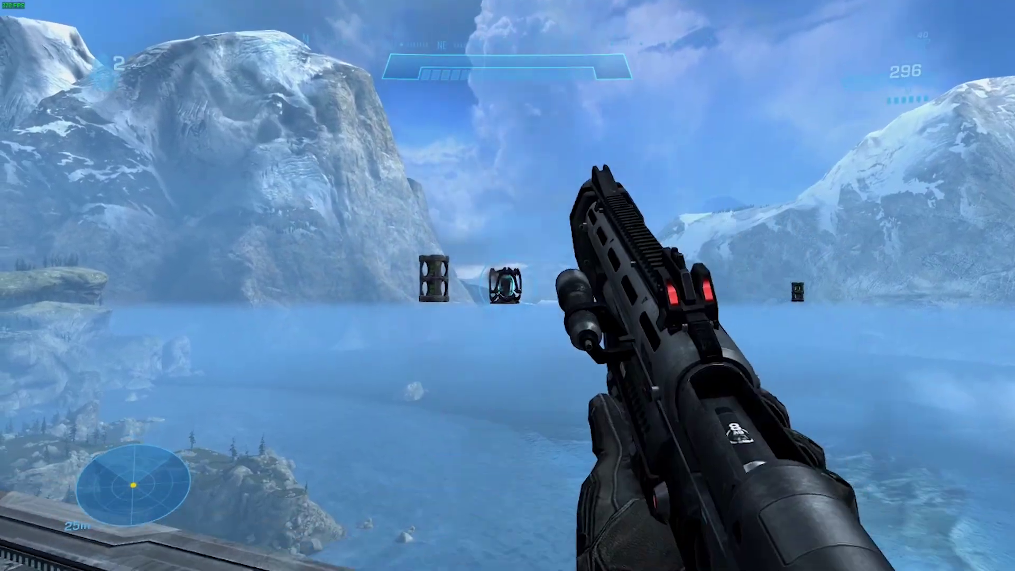
left_click(508, 286)
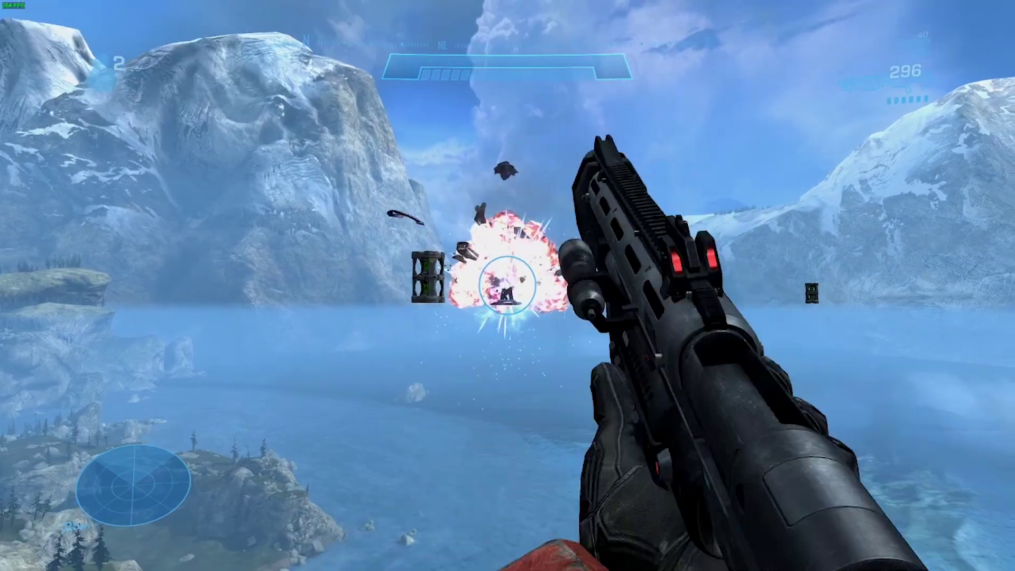
left_click(508, 285)
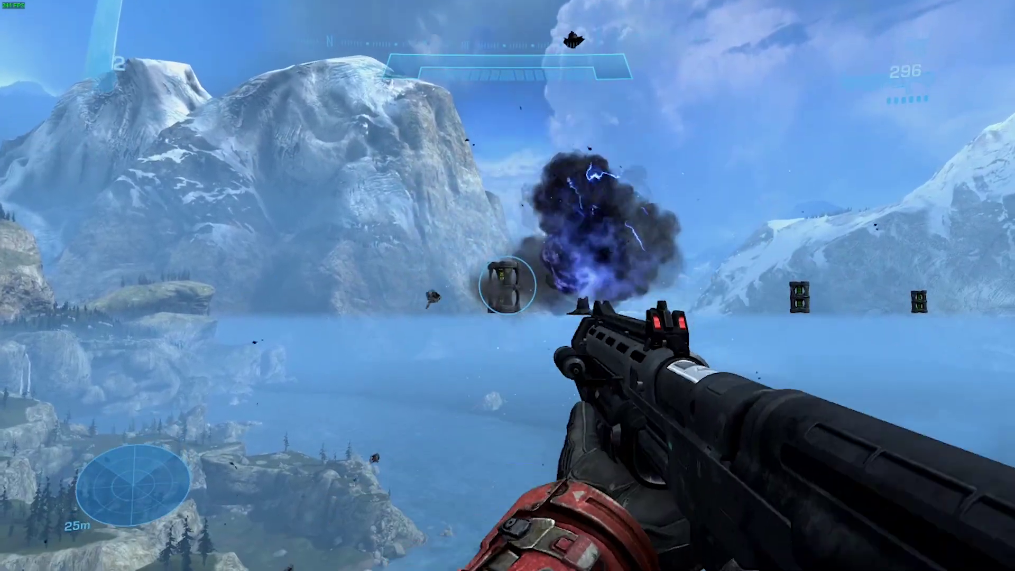
left_click(507, 286)
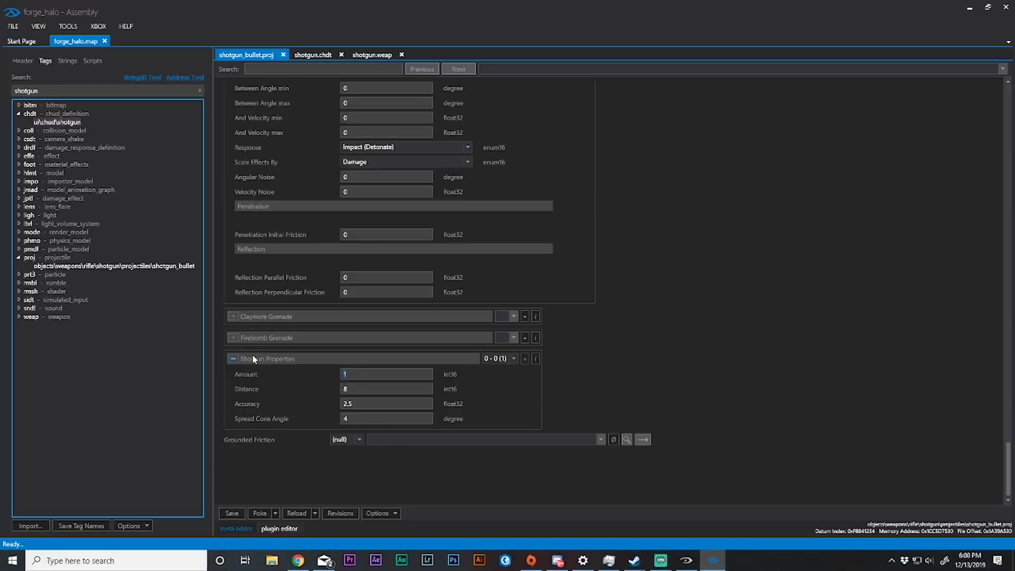
Set the pellet Amount to 10 and poke it into the game.
type("10")
left_click(261, 513)
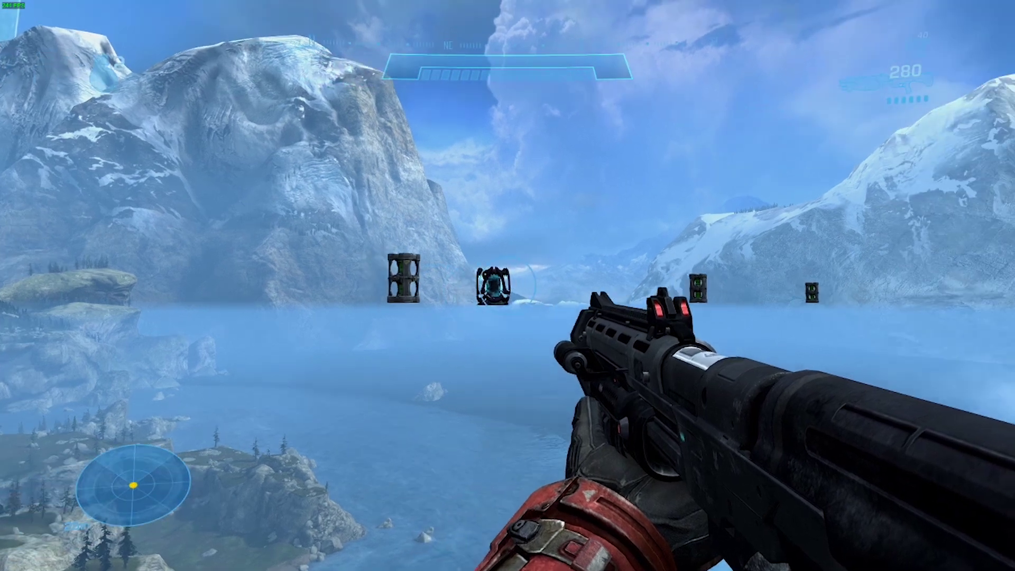
Back away from the floating crates and fire two shotgun shots at them.
key("s")
key("a")
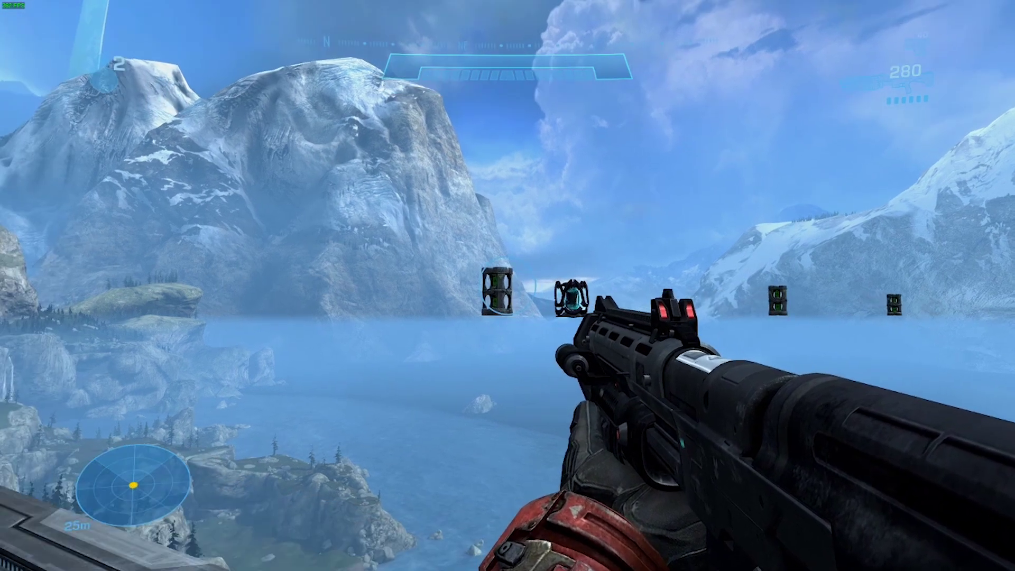
left_click(508, 286)
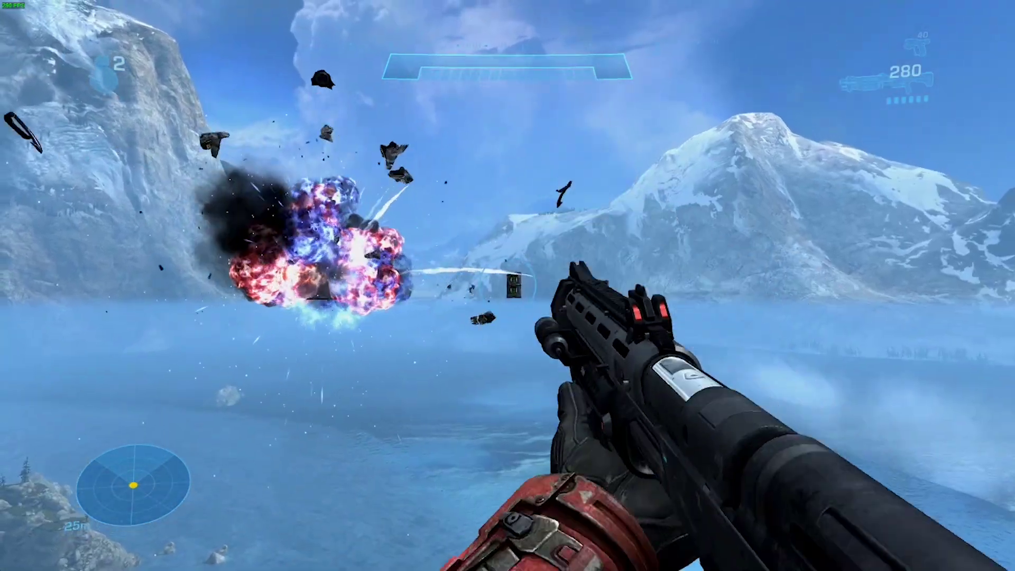
left_click(508, 286)
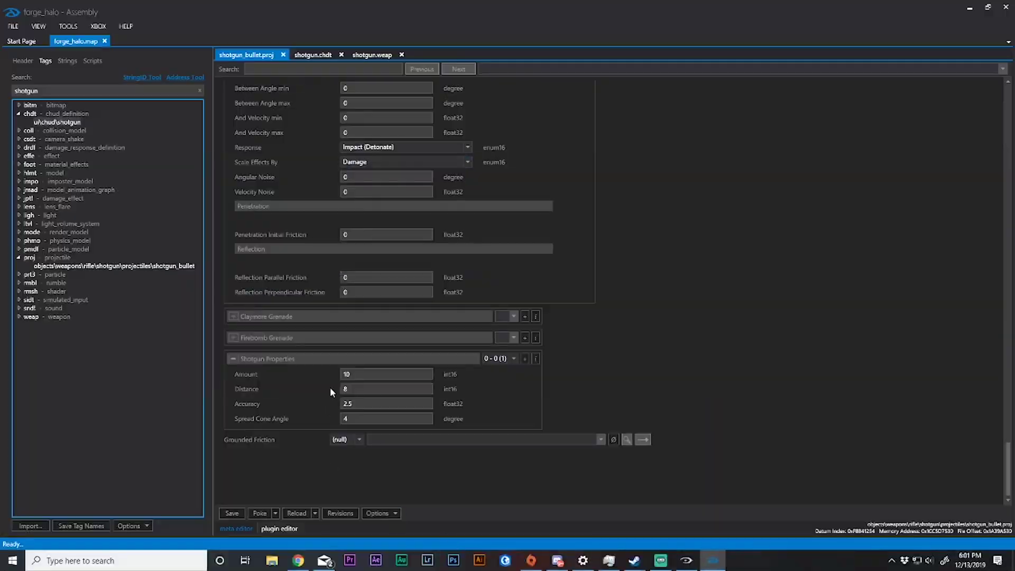
Set the pellet Amount to 1 and poke it, then correct the Amount and Distance entries.
type("1")
left_click(250, 513)
key("shift+Tab")
key("BackSpace")
left_click(358, 373)
type("0.5")
left_click(399, 388)
left_click_drag(369, 374, 351, 375)
key("BackSpace")
key("BackSpace")
type("1.14")
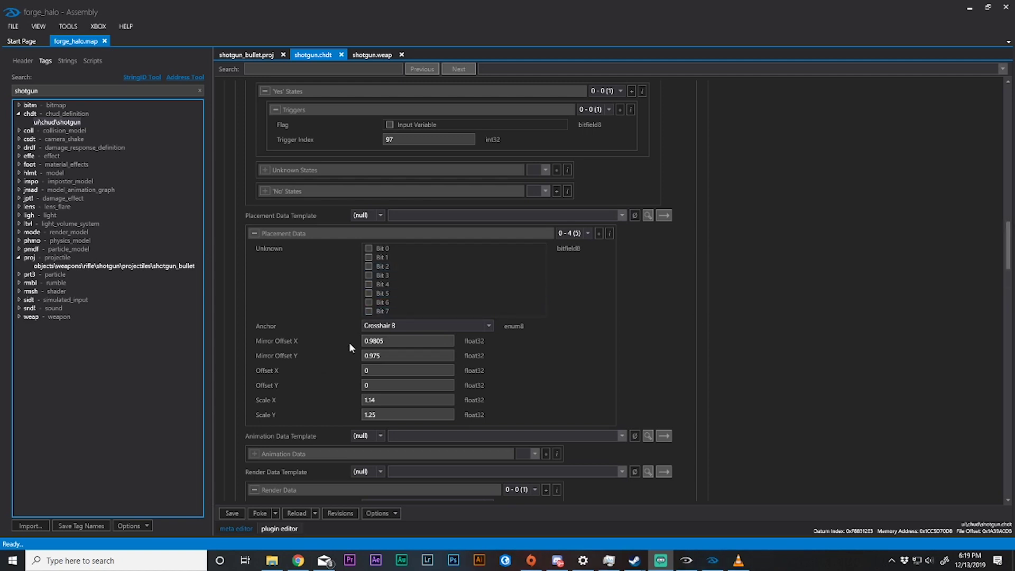
left_click(415, 323)
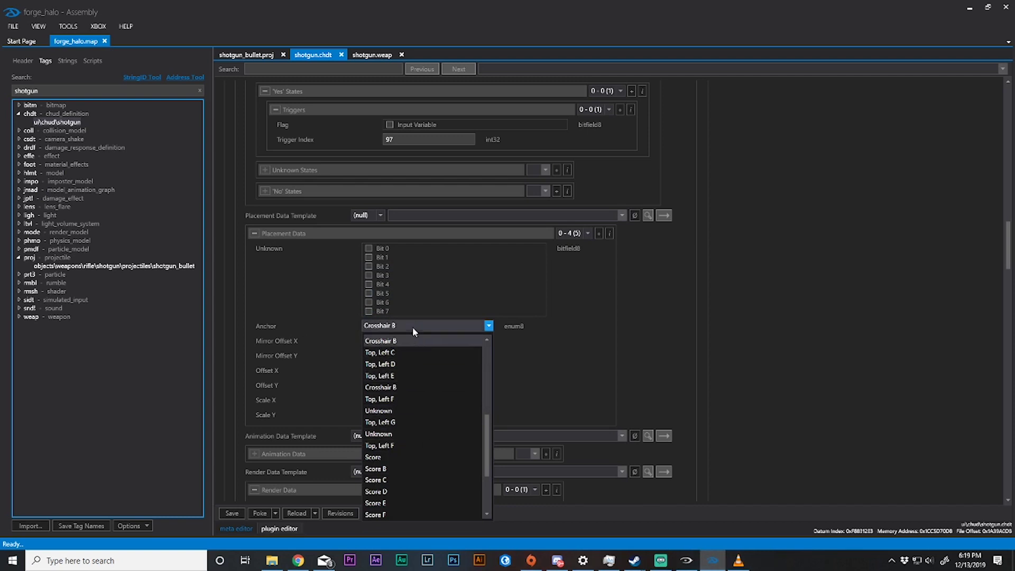
scroll(421, 386, "up", 3)
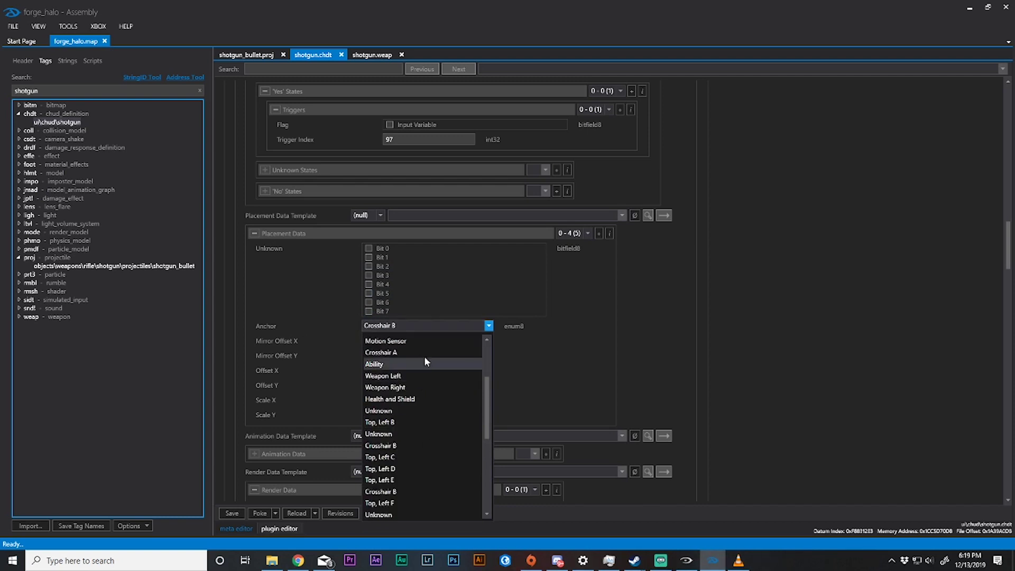
scroll(426, 352, "up", 1)
scroll(427, 352, "up", 2)
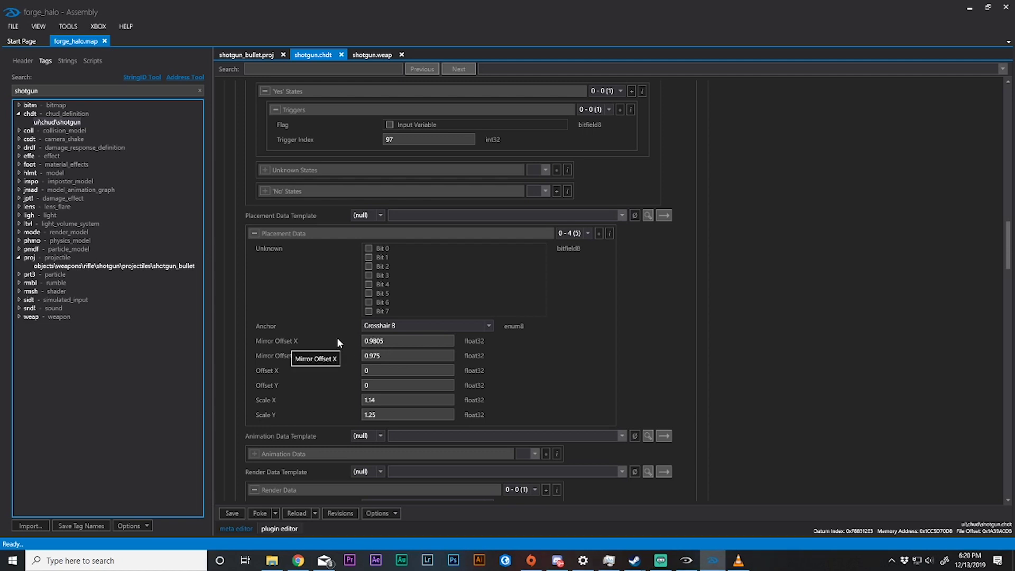
Set Mirror Offset X to 0.55 and Mirror Offset Y to 0.6, poke them, and return to Halo.
double_click(378, 338)
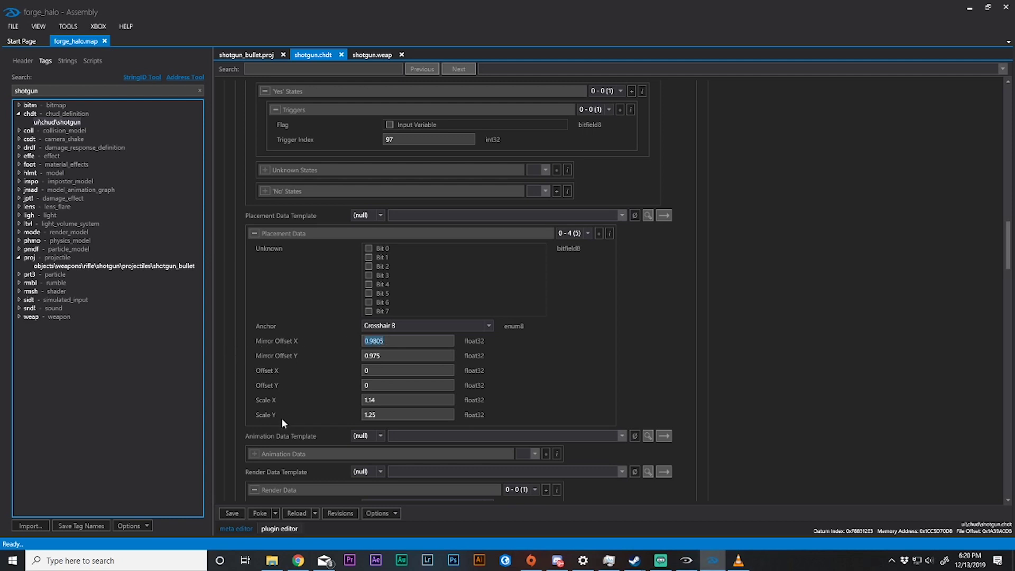
left_click(386, 353)
left_click_drag(389, 345, 339, 333)
key("BackSpace")
type(".55")
key("Tab")
type(".55")
key("BackSpace")
key("BackSpace")
key("BackSpace")
type(".60")
left_click(246, 513)
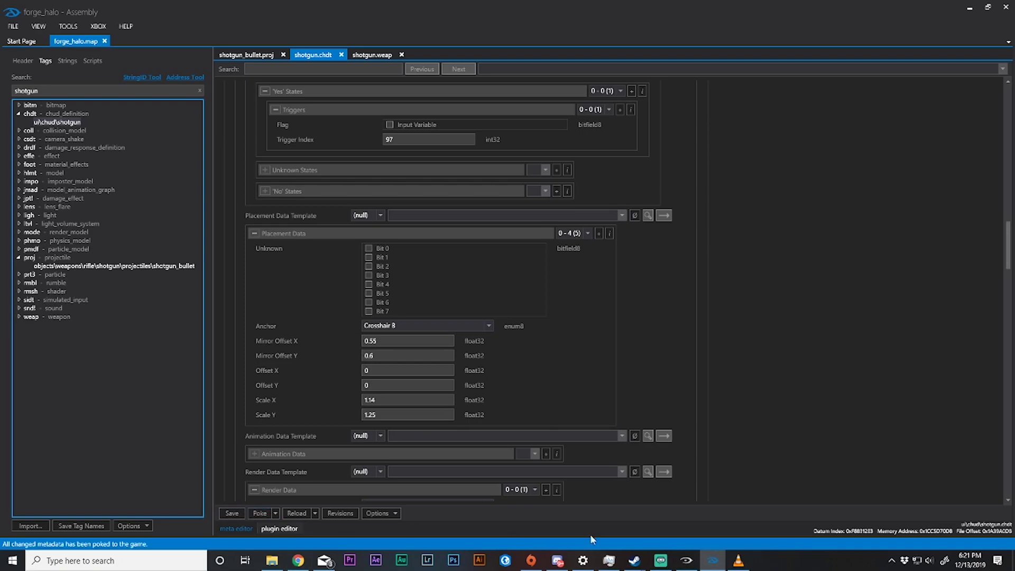
left_click(686, 560)
Apply the crosshair's Scale Y of 1.25 to the running game and check it.
mouse_move(508, 286)
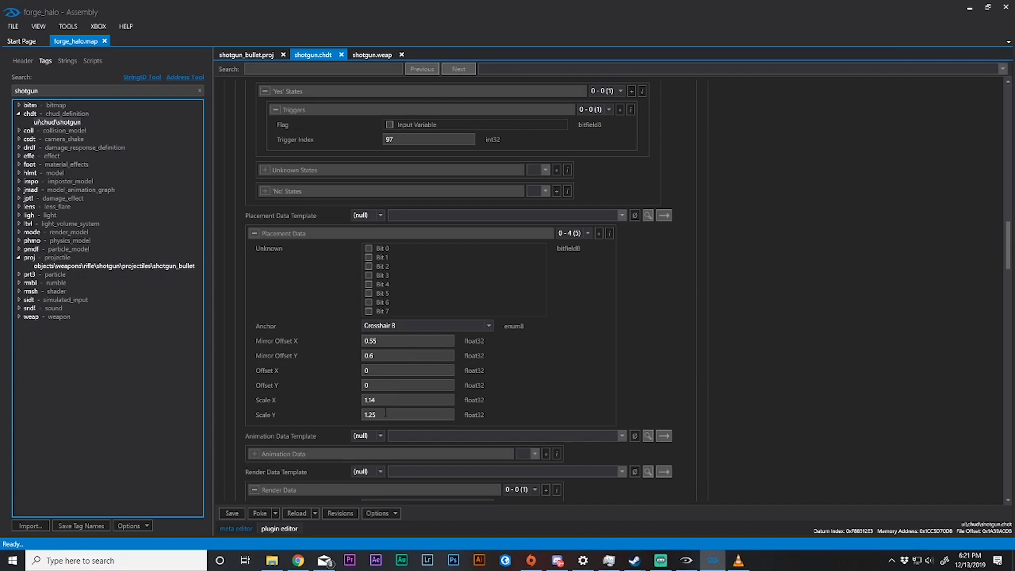
left_click(369, 414)
left_click(260, 513)
left_click(686, 561)
Lower Mirror Offset X to 0.4, poke it into Halo, and review the narrower crosshair.
double_click(379, 413)
left_click_drag(383, 341, 372, 340)
type("4")
left_click(260, 512)
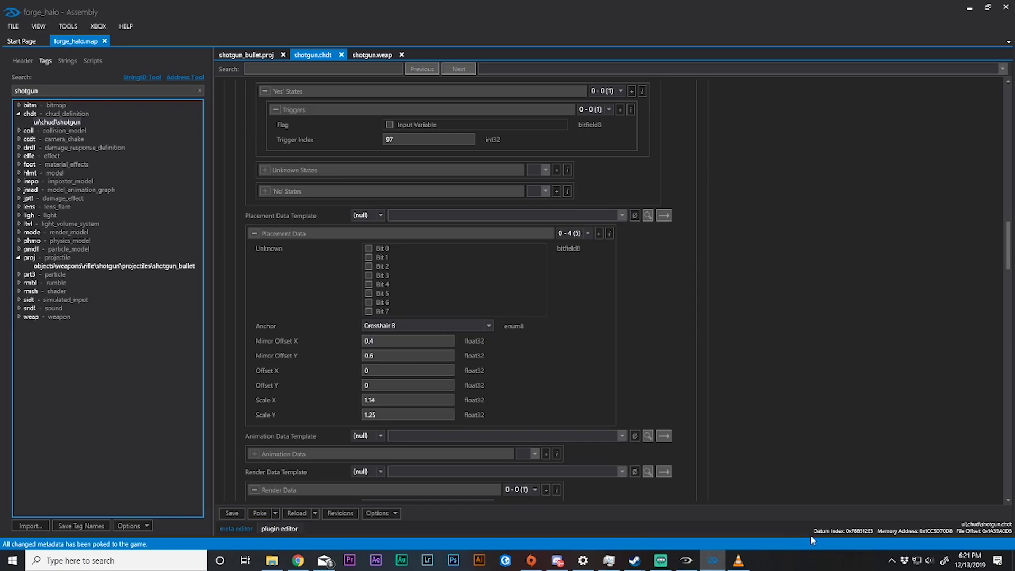
left_click(688, 561)
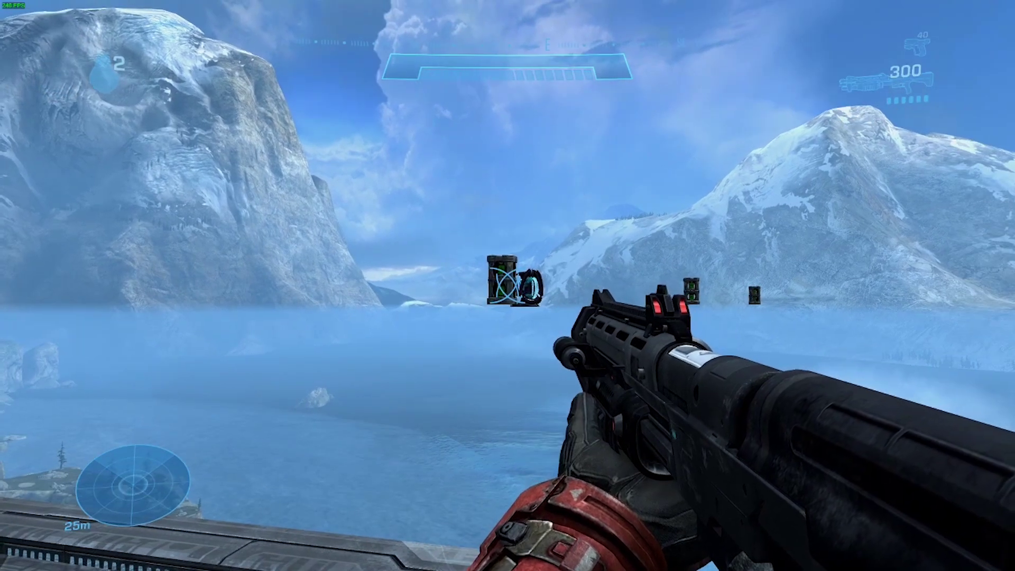
key("alt+Tab")
Change Mirror Offset X from 0.4 to 2, poke it, and inspect the reticle in game.
left_click_drag(382, 339, 350, 341)
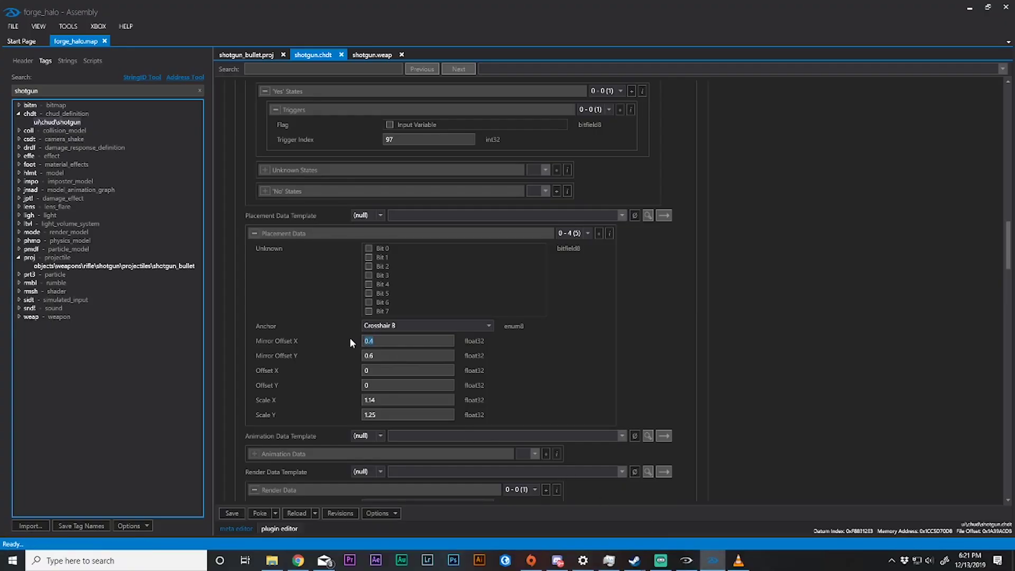
left_click(259, 513)
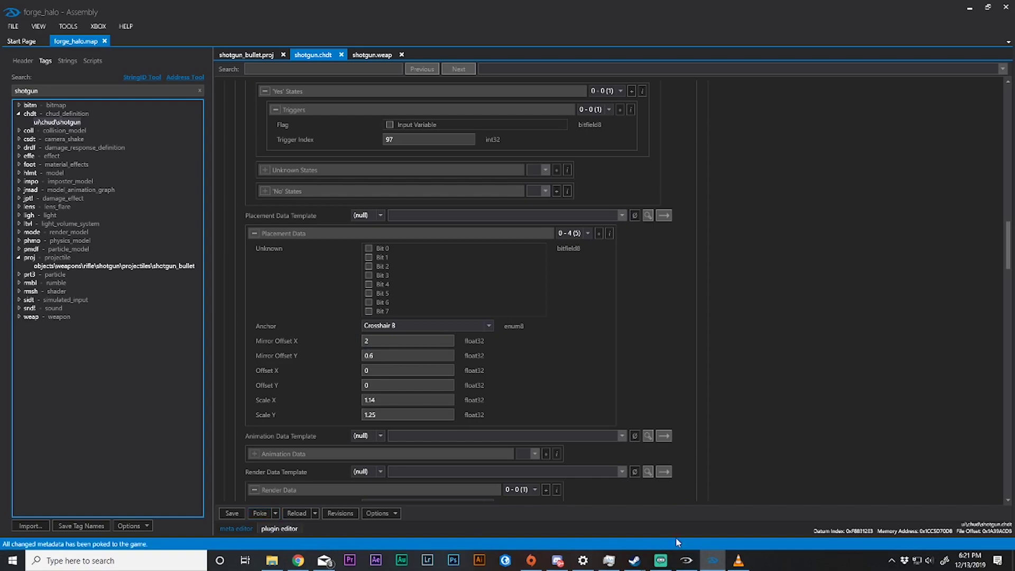
left_click(688, 561)
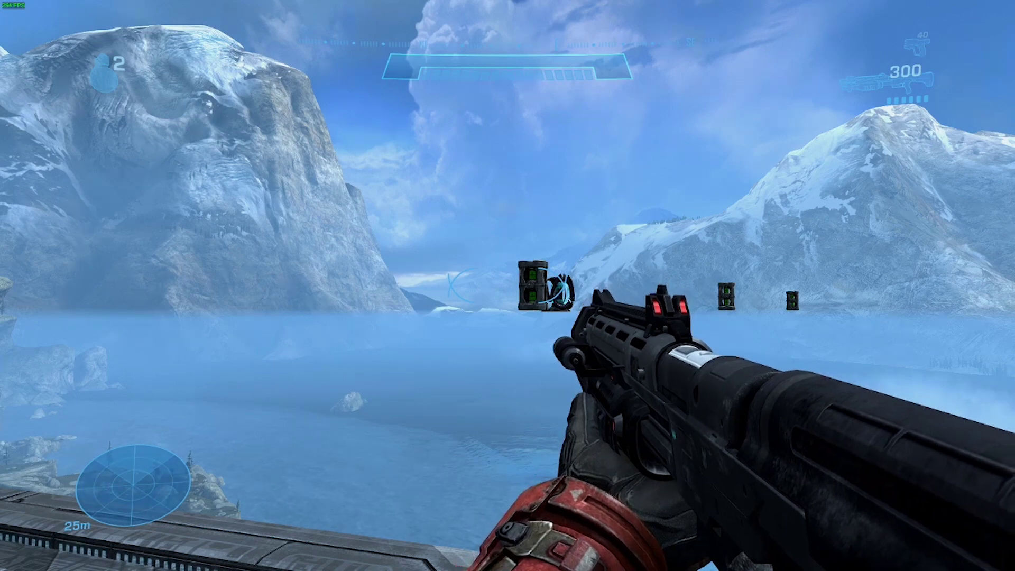
key("alt+Tab")
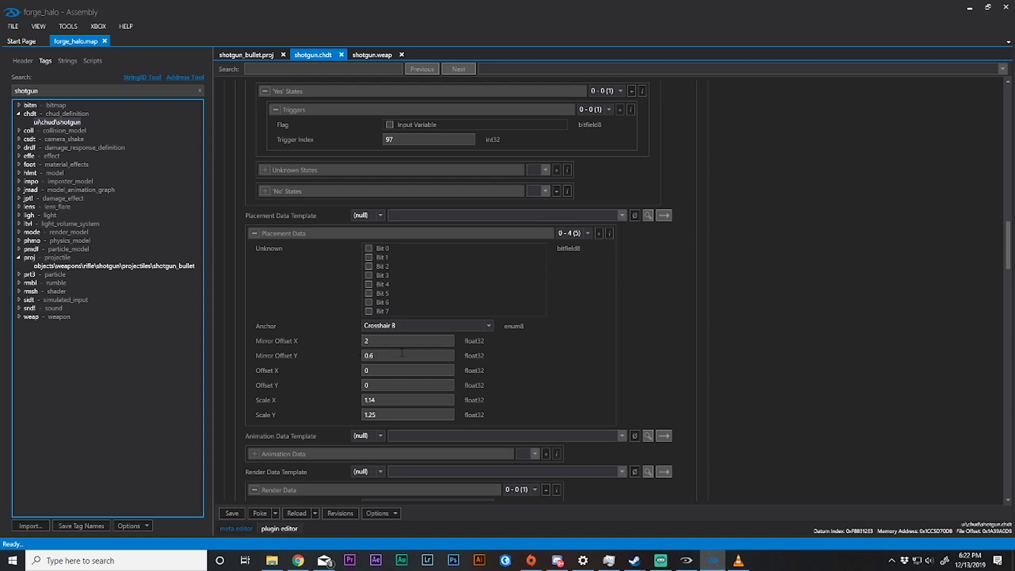
Try Mirror Offset Y at 1 and poke it into the game to test.
key("ctrl+a")
type("1")
left_click(266, 513)
left_click(687, 561)
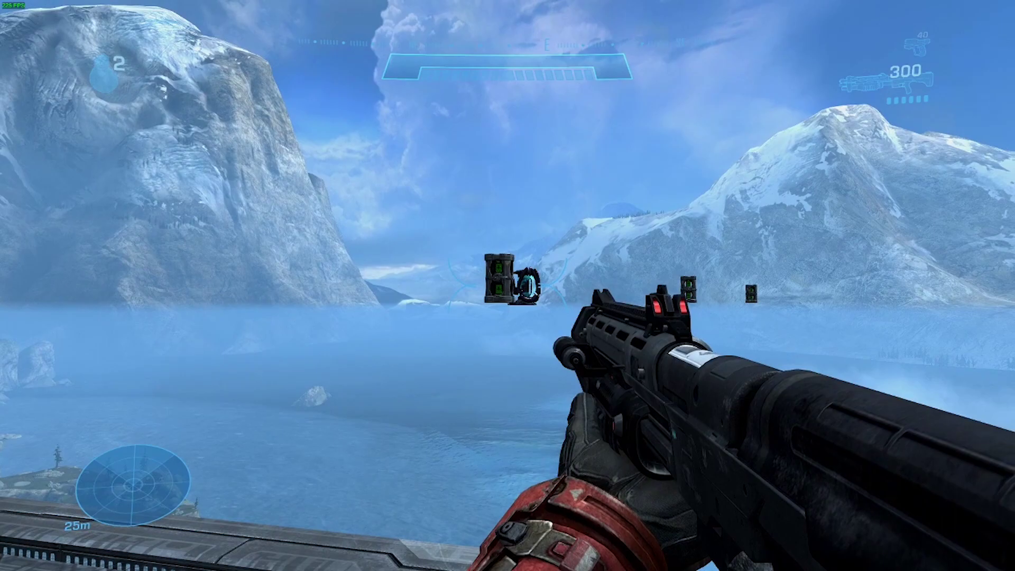
key("alt+Tab")
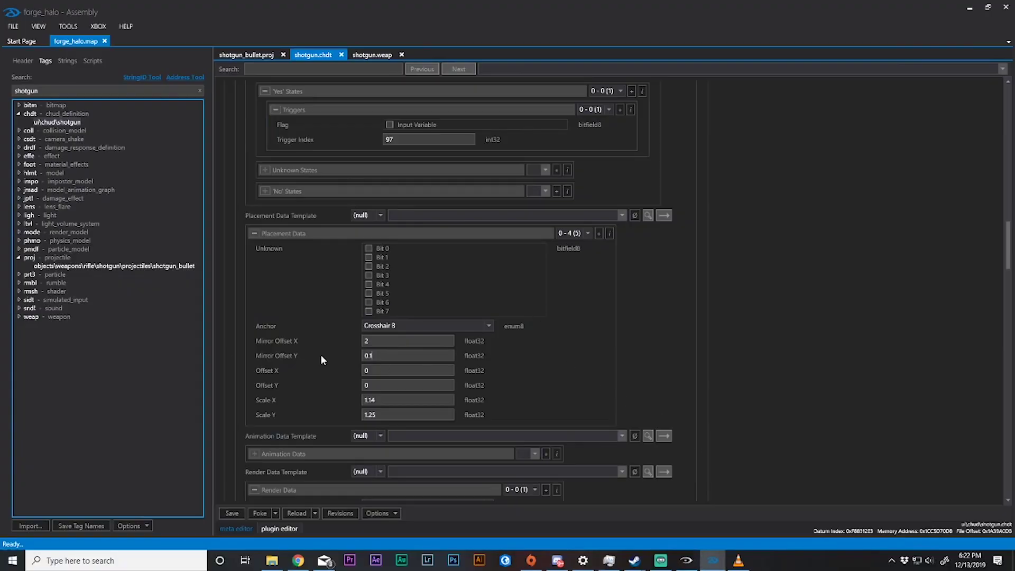
Set Mirror Offset Y to 0.9 and X to 1.25, poke them, and test in play.
key("ctrl+a")
type("9")
key("shift+Tab")
type("25")
left_click(259, 514)
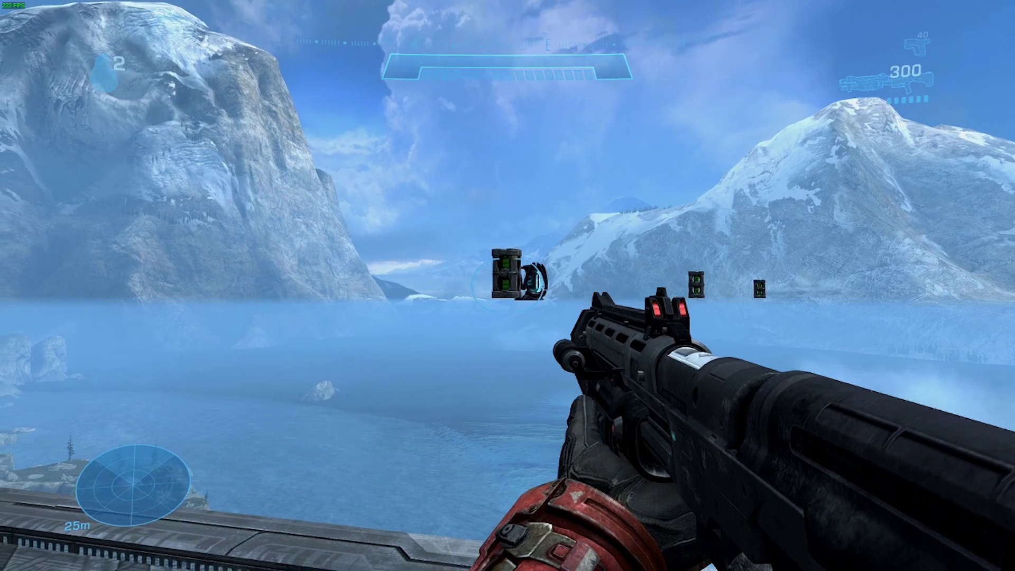
key("g")
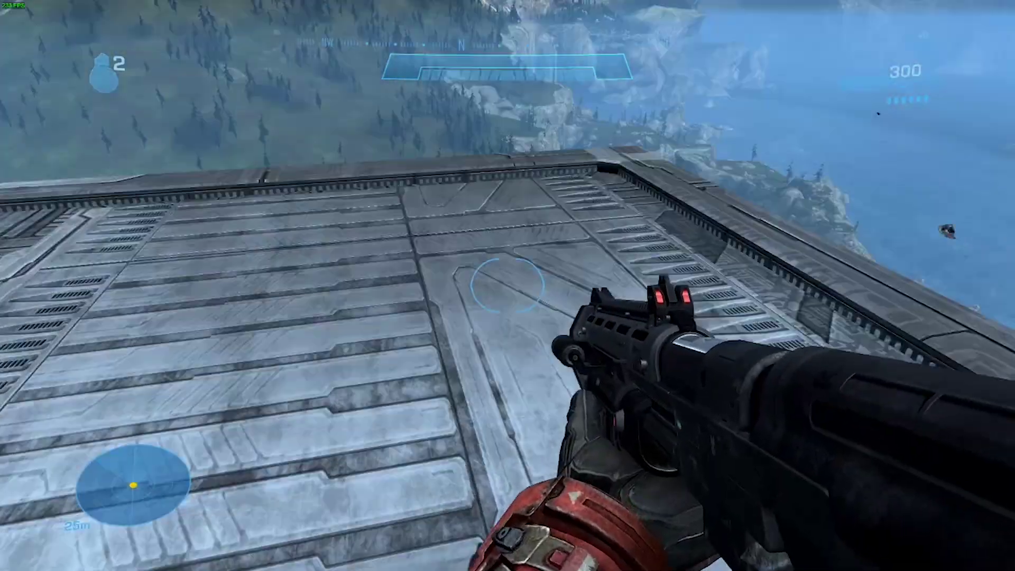
key("1")
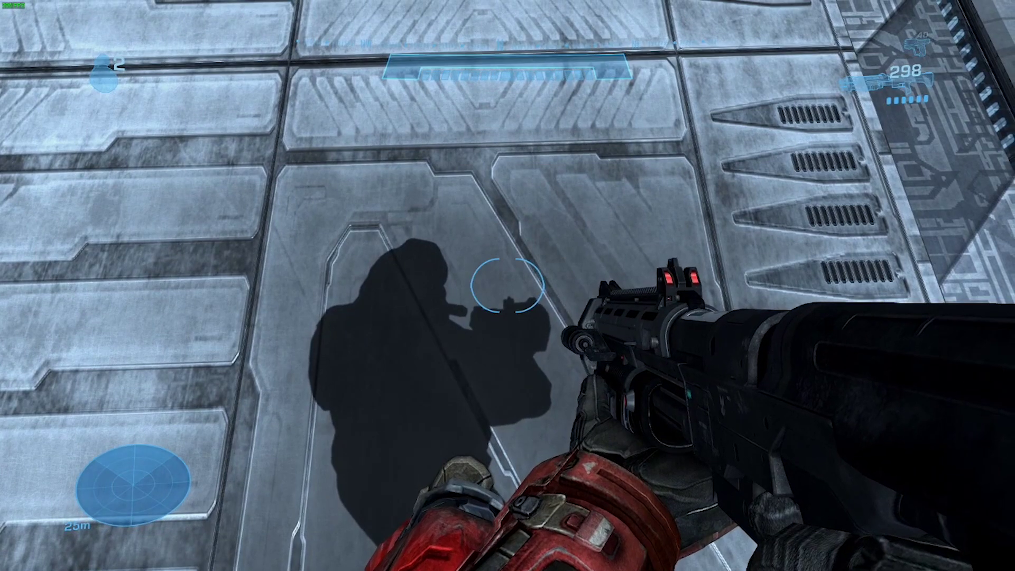
Set the crosshair's Scale X to 1.0 and poke it into the game.
key("alt+Tab")
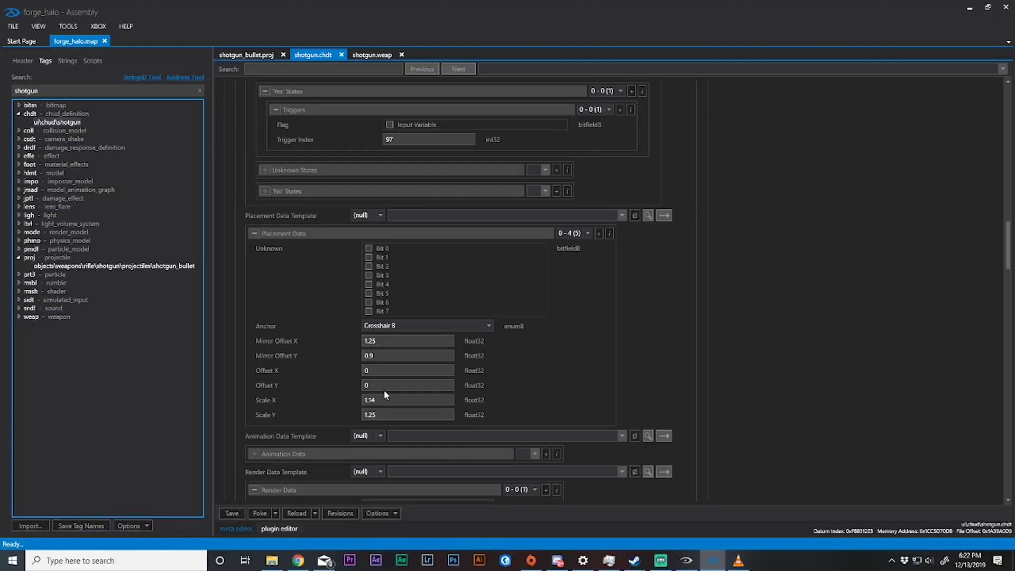
type("1.0")
left_click(264, 512)
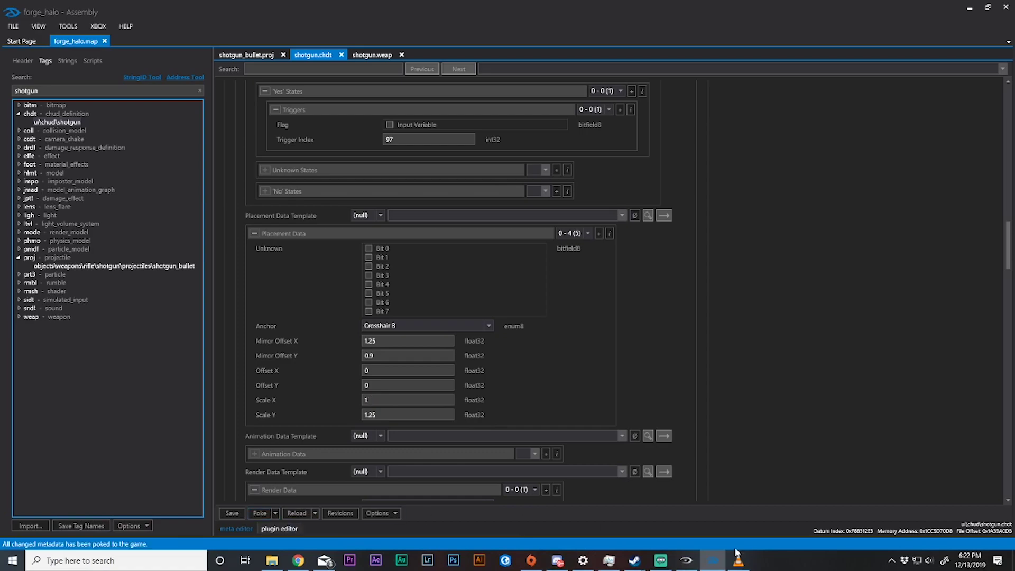
left_click(686, 561)
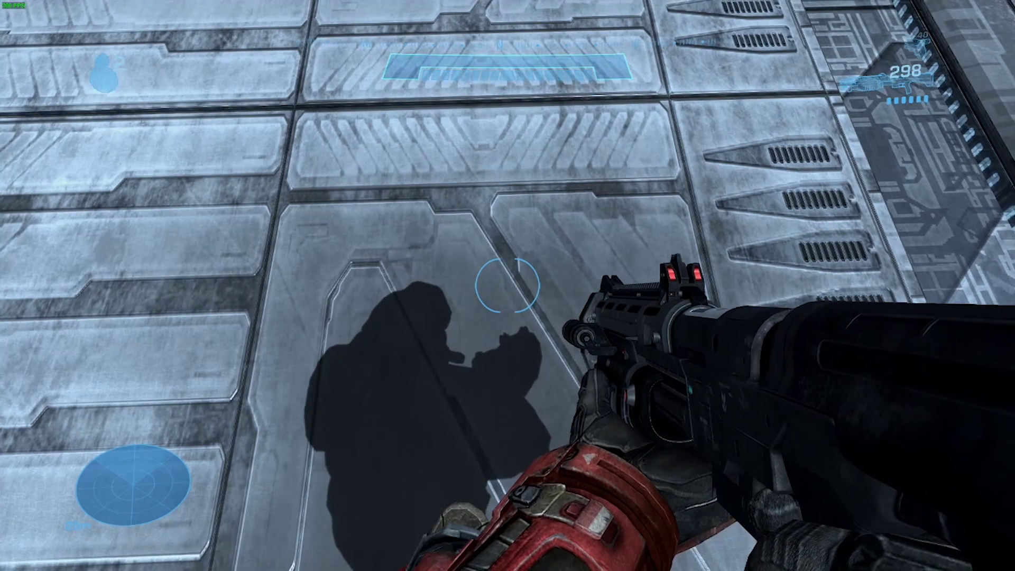
Set Scale Y to 1.5, re-enter Scale X, and poke the scale values into Halo.
key("alt+Tab")
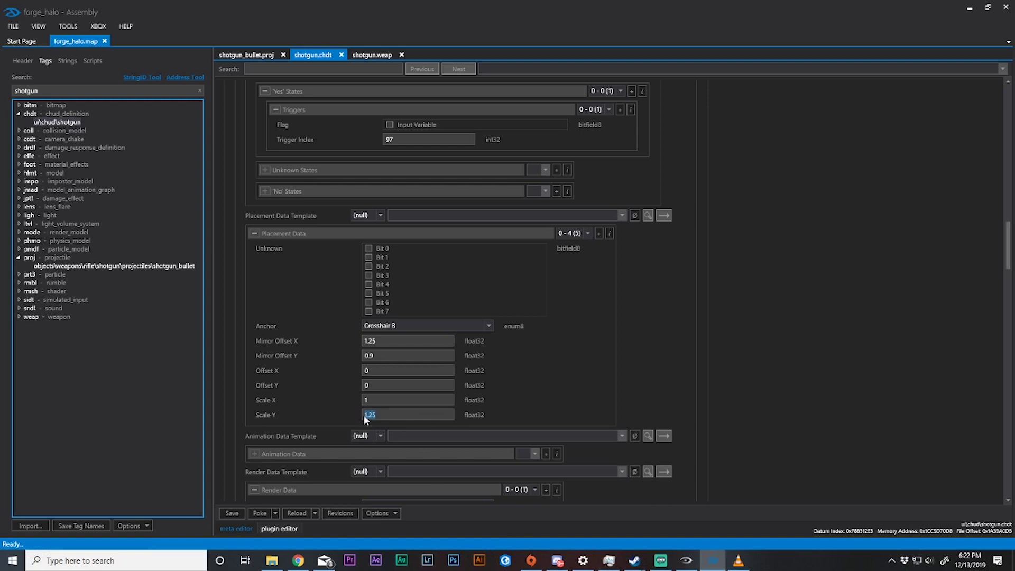
left_click_drag(364, 415, 373, 415)
left_click(260, 513)
left_click(686, 561)
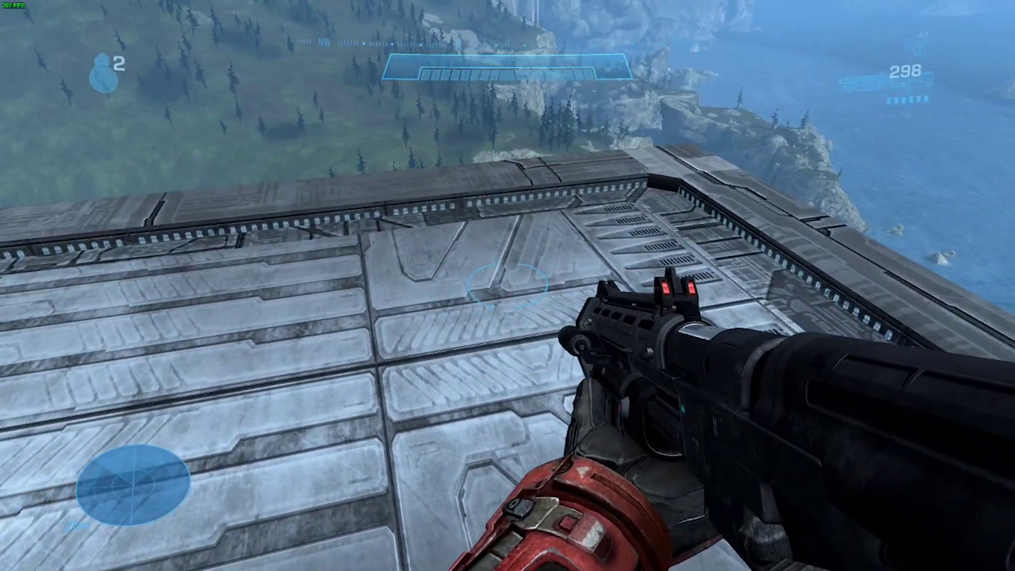
key("alt+Tab")
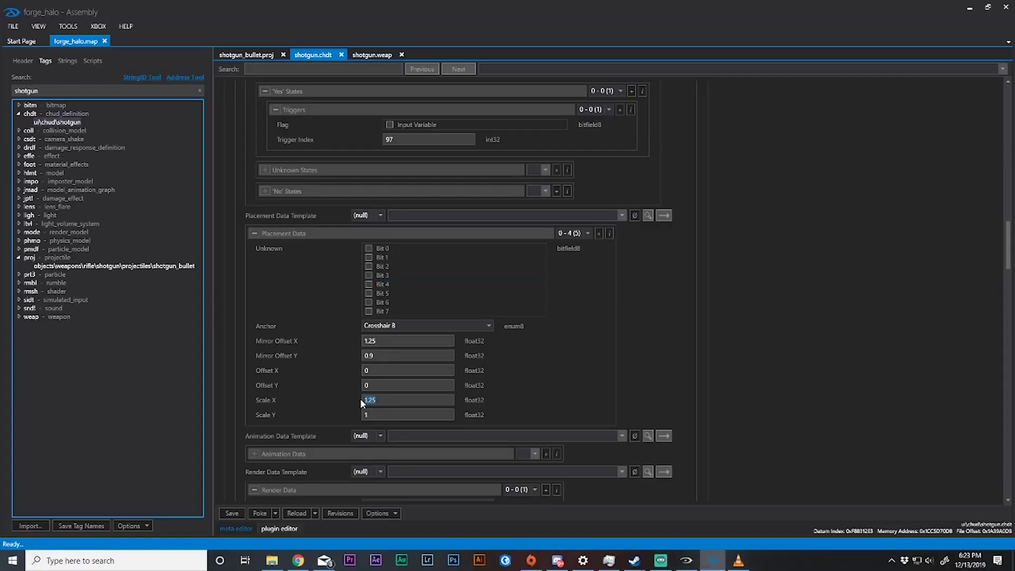
left_click_drag(360, 398, 375, 401)
left_click(260, 514)
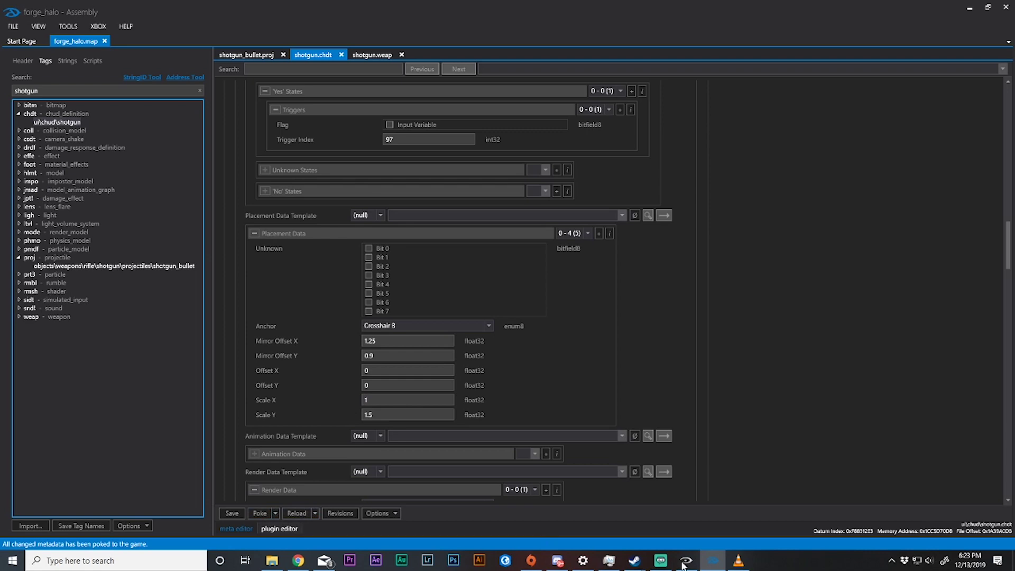
left_click(686, 560)
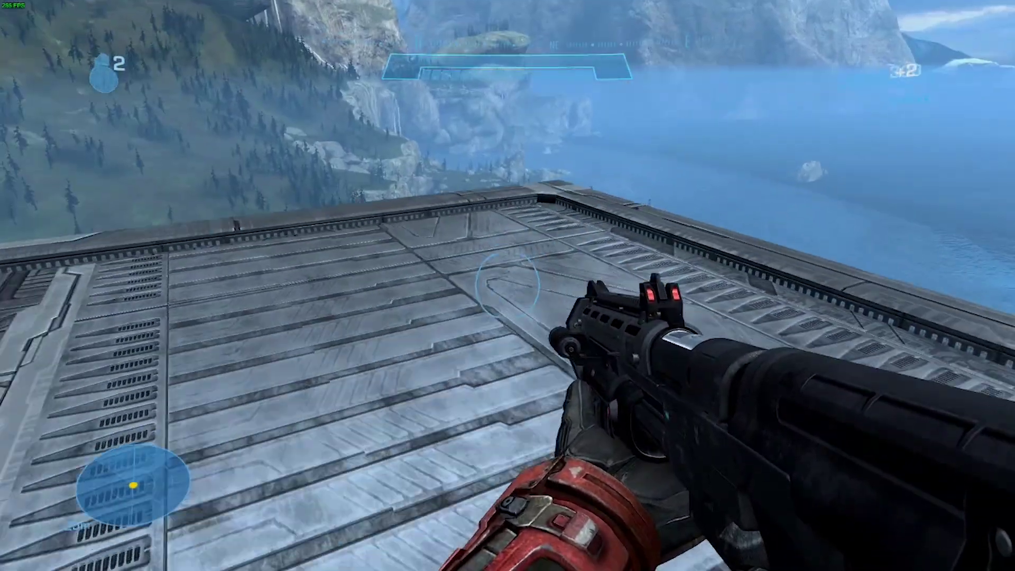
Set Mirror Offset X to 1.4 and Y to 1.2, poke them, and test-fire in game.
key("alt+Tab")
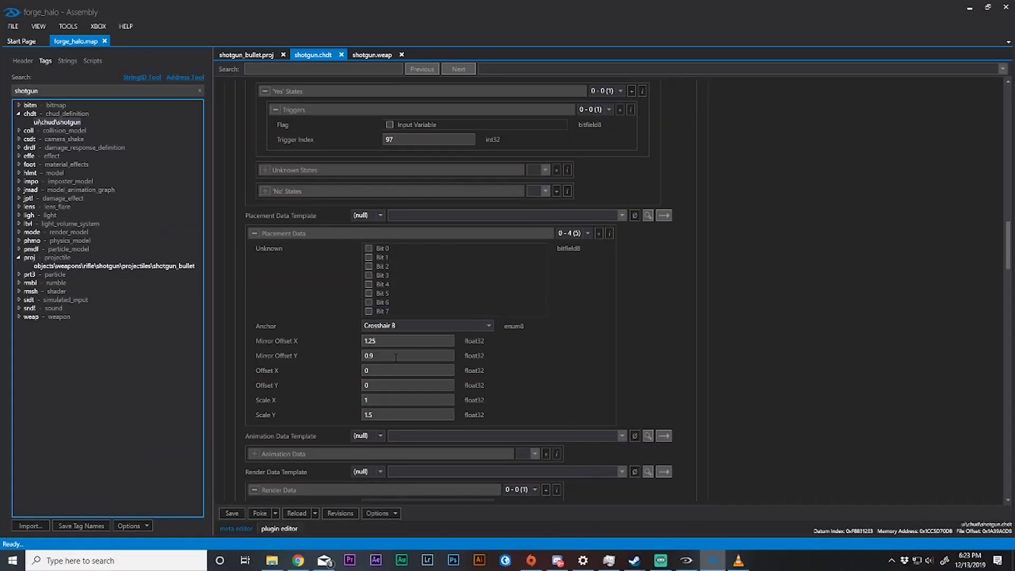
double_click(374, 340)
key("BackSpace")
key("BackSpace")
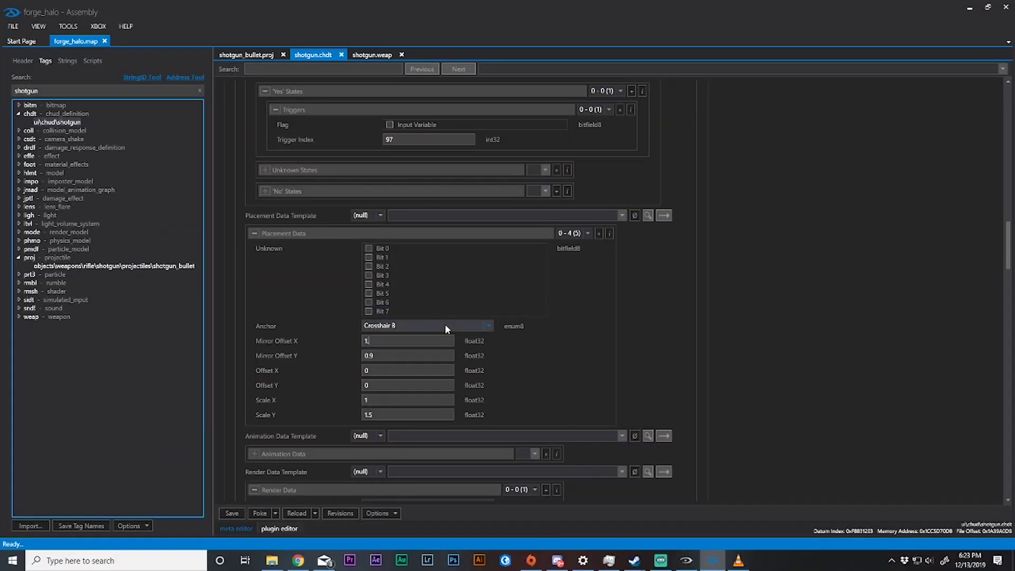
type("4")
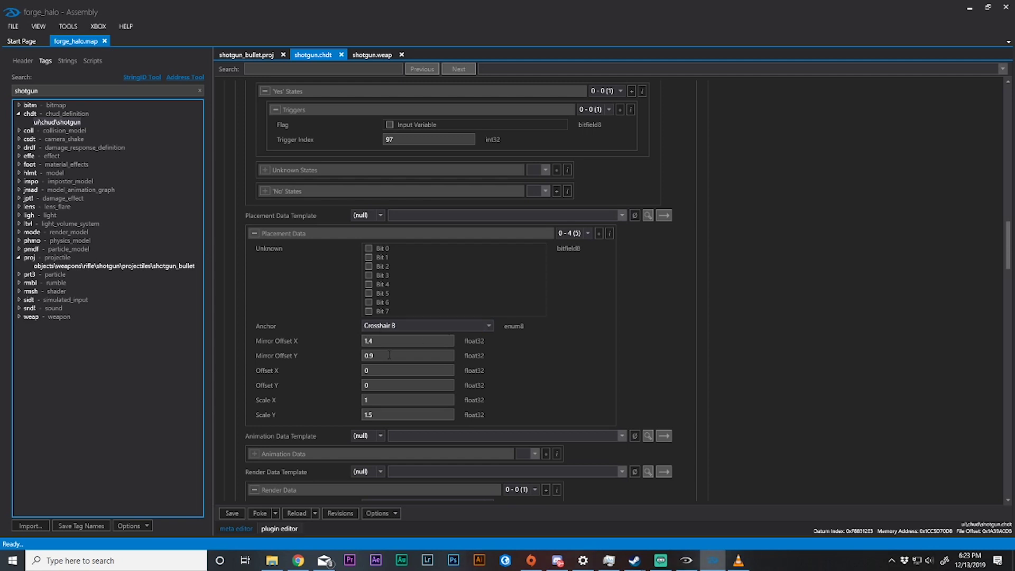
key("Tab")
type("1.2")
left_click(258, 512)
left_click(684, 562)
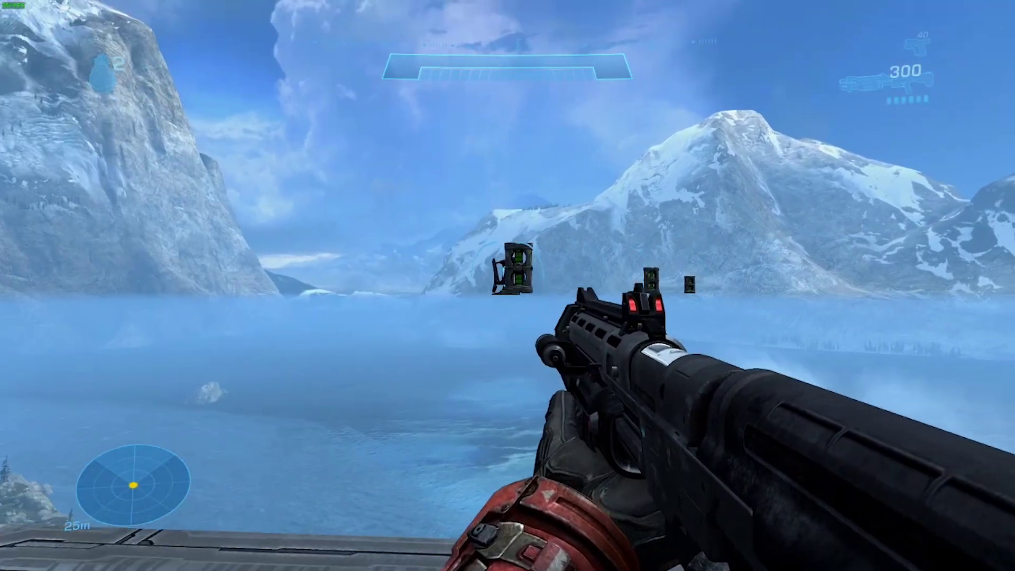
left_click(508, 285)
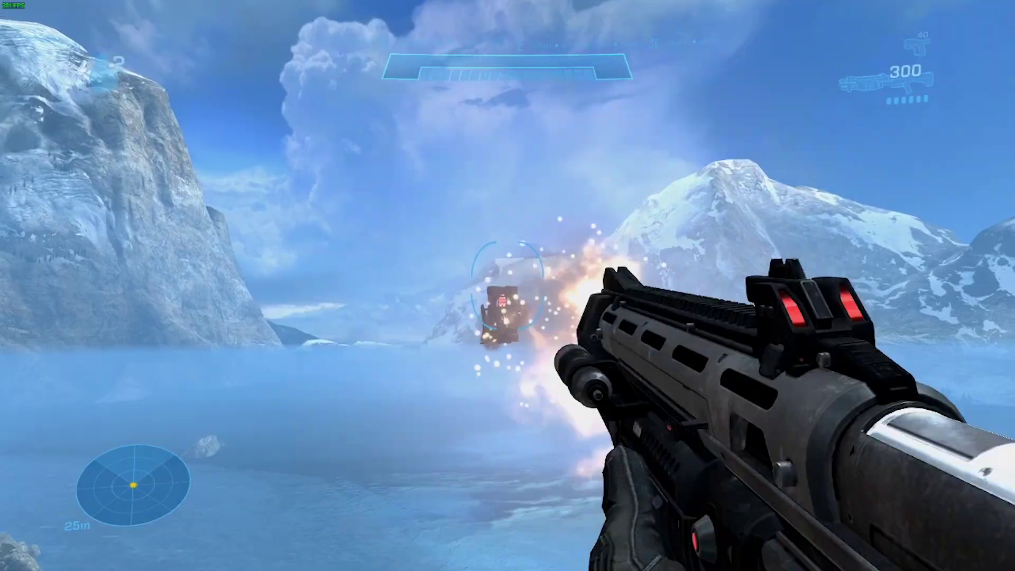
Set Scale Y 1.25 and Scale X 0.75, poke them, and test by shooting fusion coils.
key("alt+Tab")
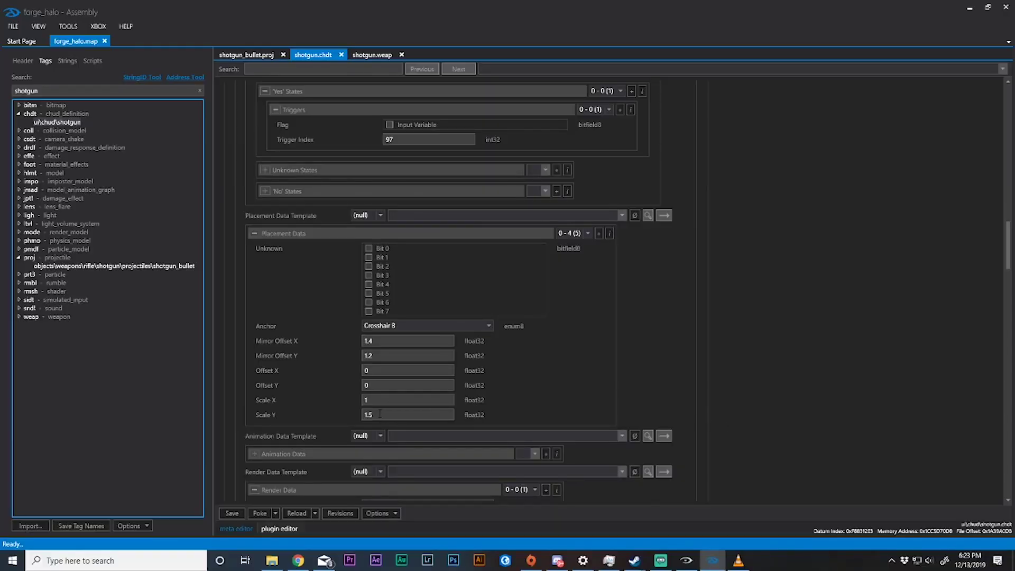
double_click(369, 415)
type("25")
type("0.75")
left_click(261, 511)
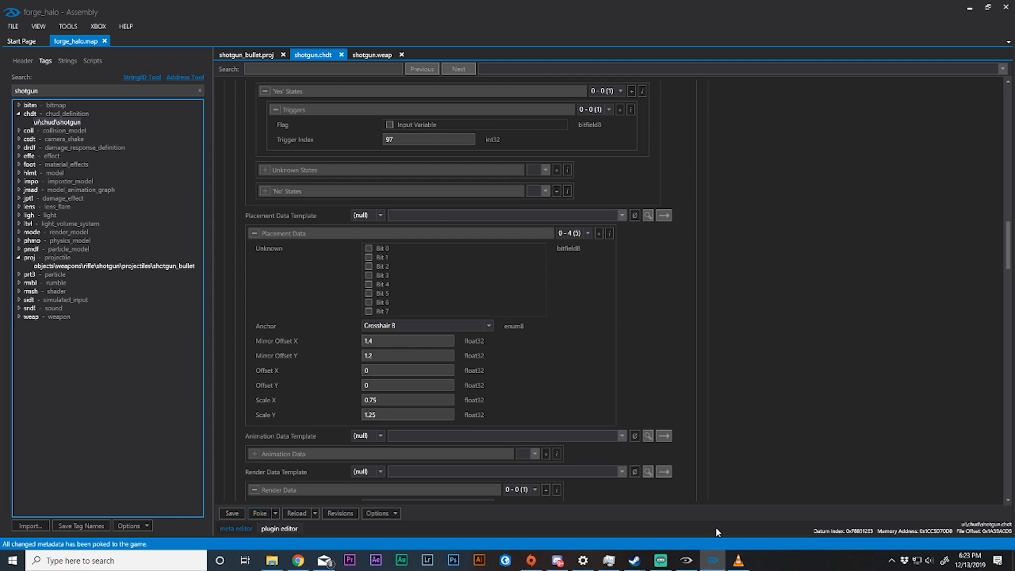
left_click(687, 559)
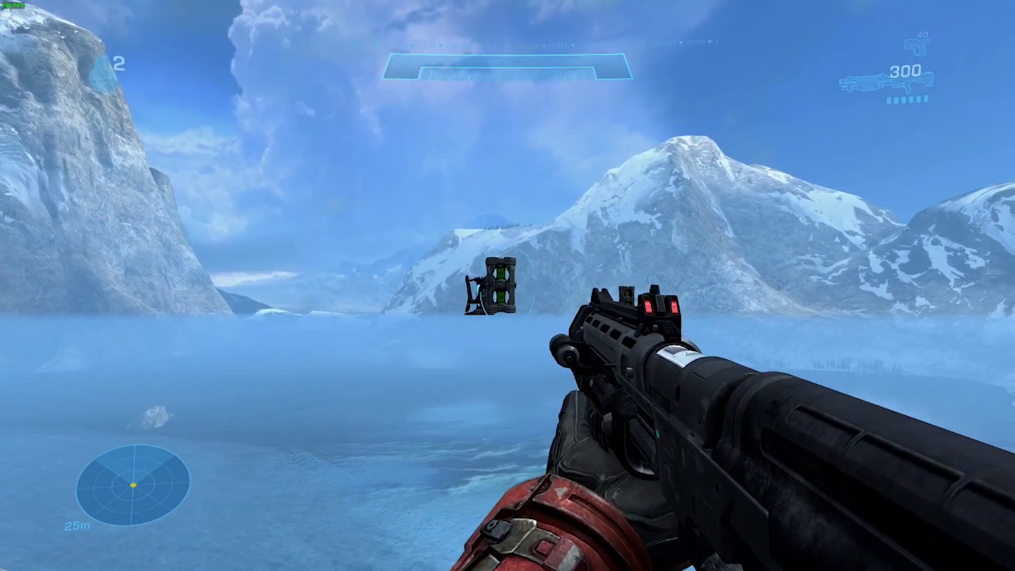
left_click(508, 285)
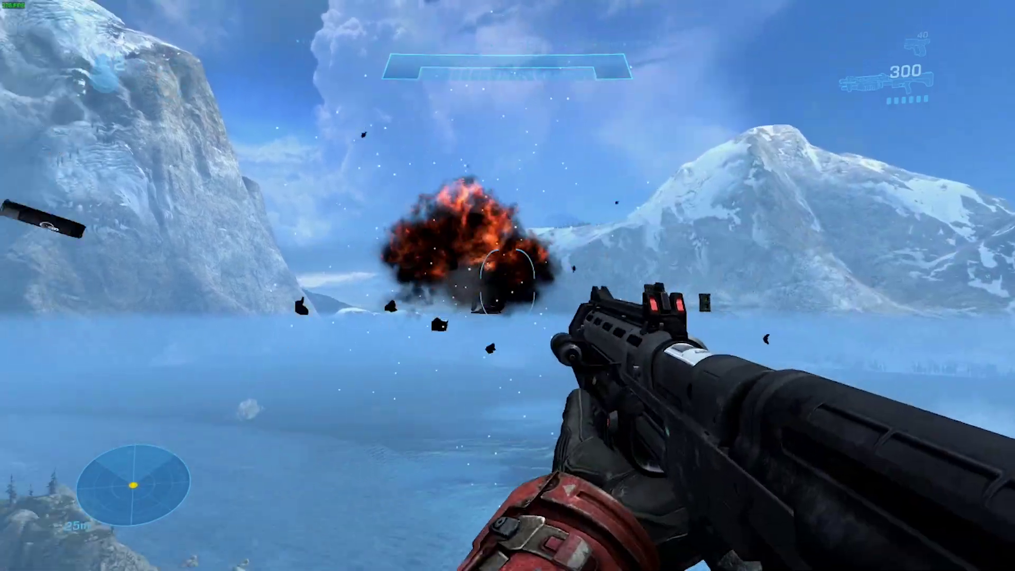
left_click(508, 285)
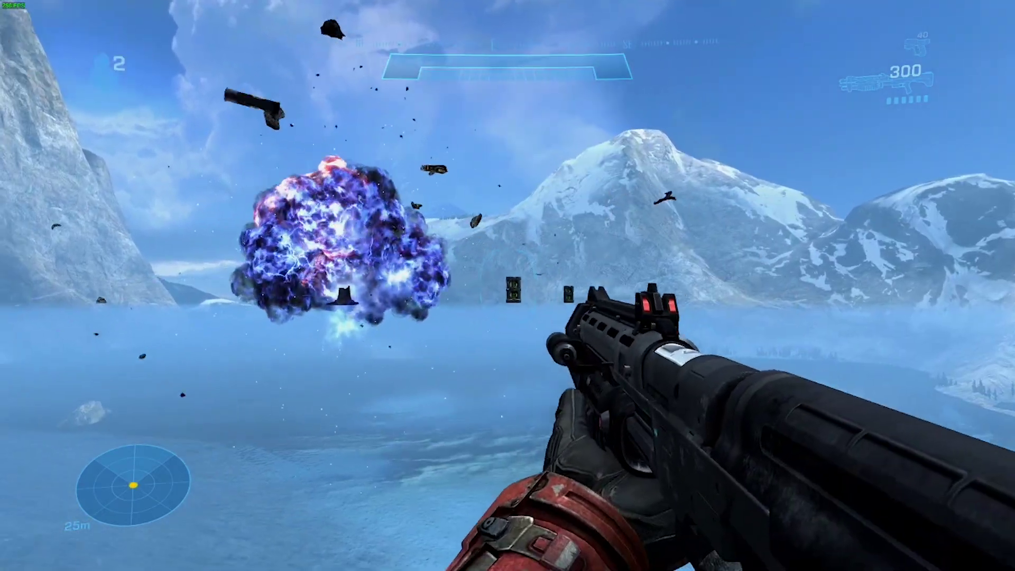
left_click(508, 286)
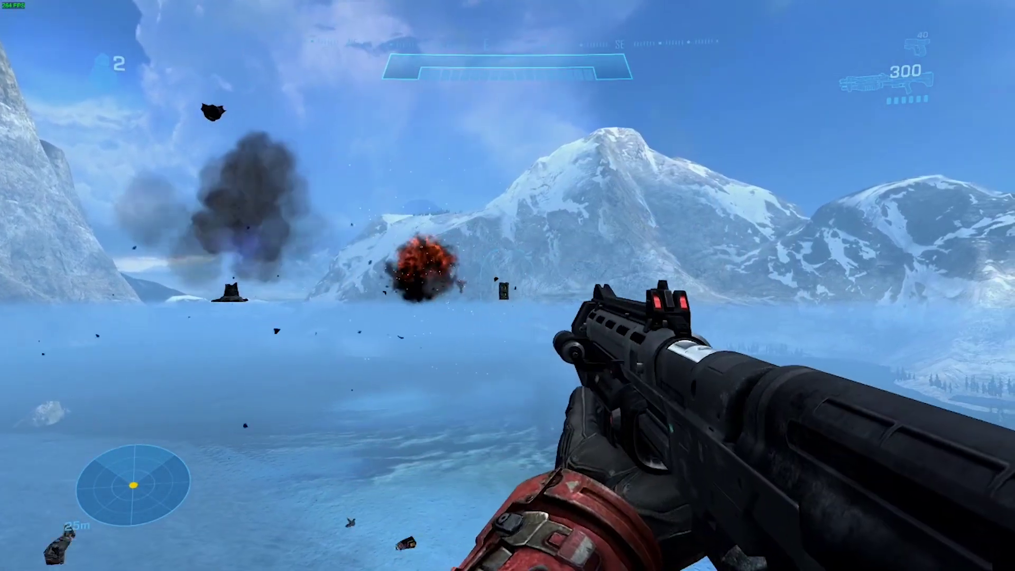
left_click(508, 286)
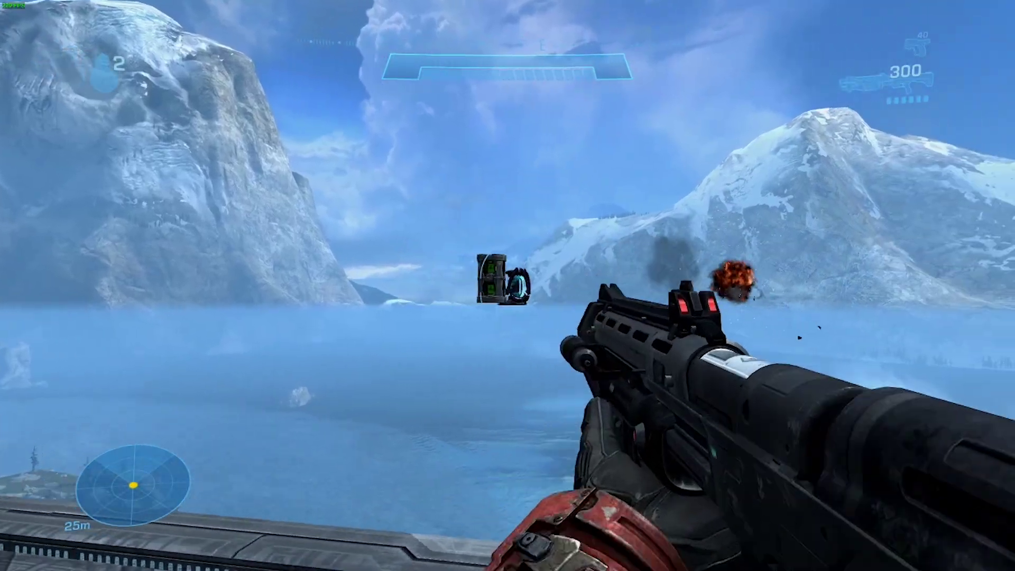
key("r")
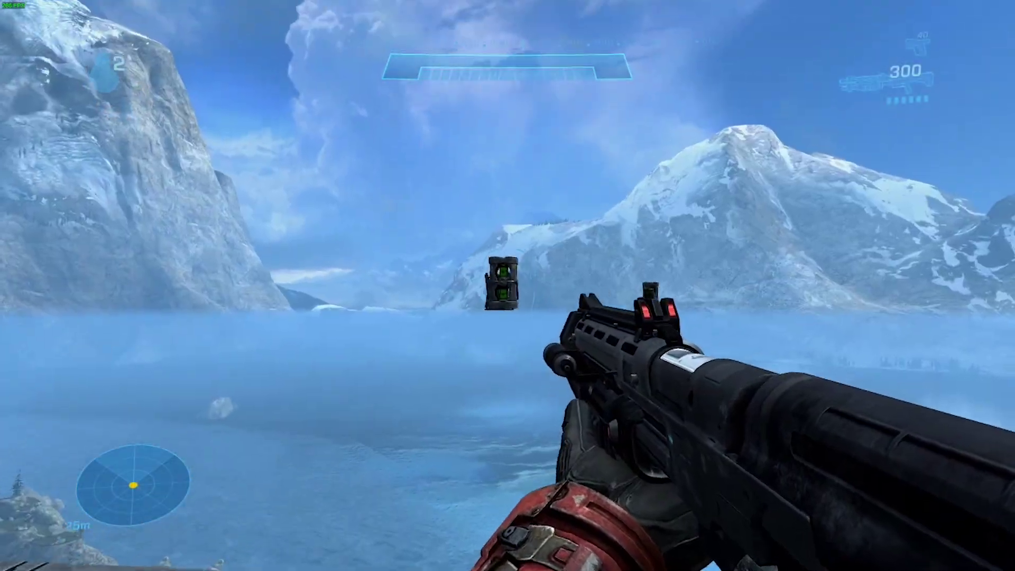
left_click(508, 285)
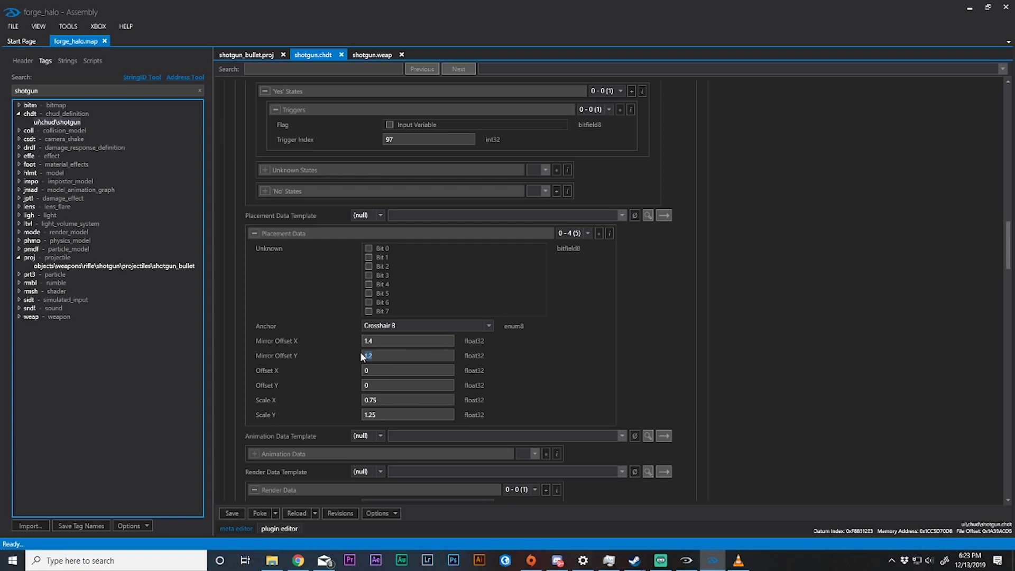
Poke Mirror Offset Y of 1 into Halo and shoot canisters to test the crosshair.
left_click(259, 513)
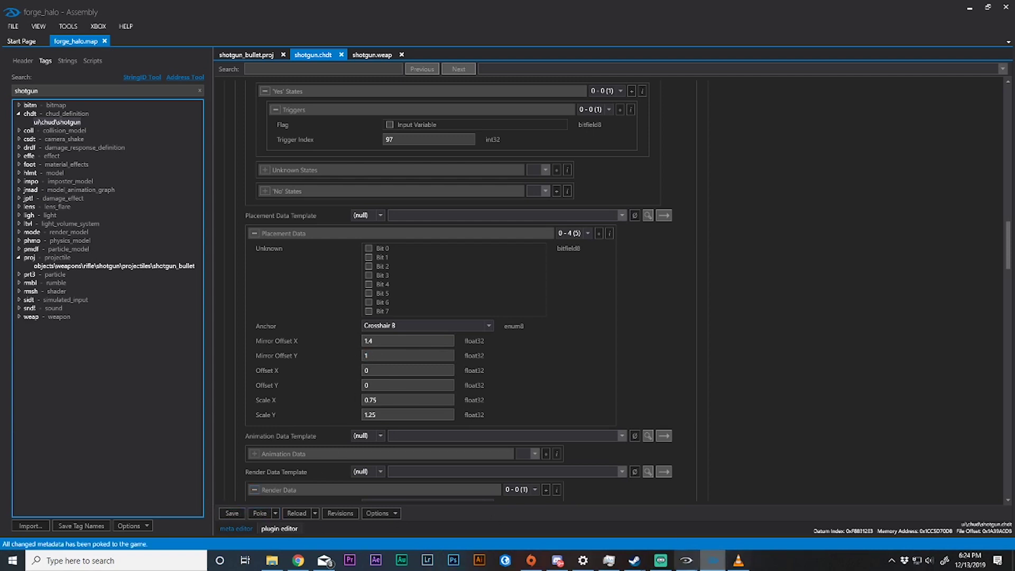
left_click(687, 560)
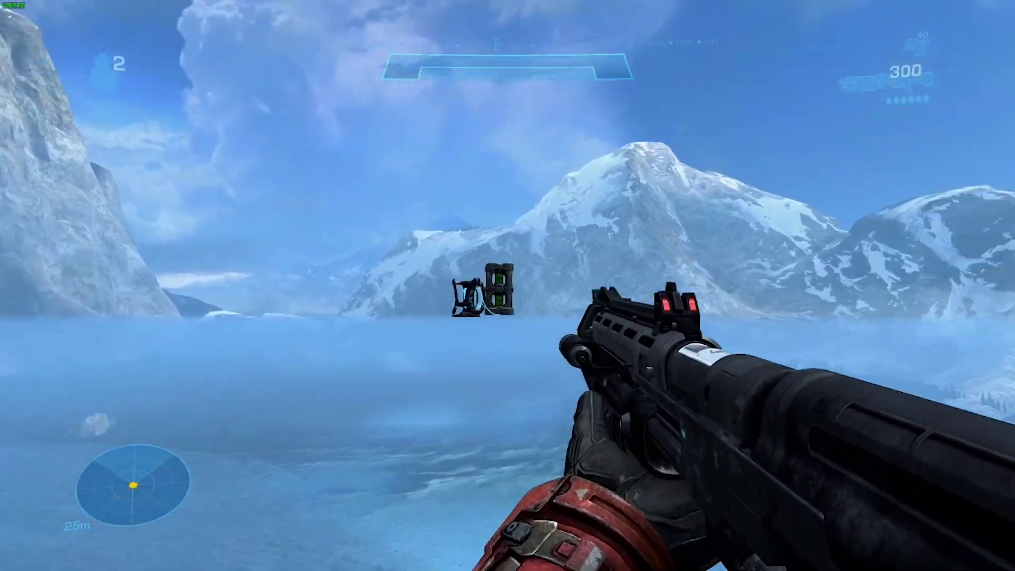
left_click(508, 309)
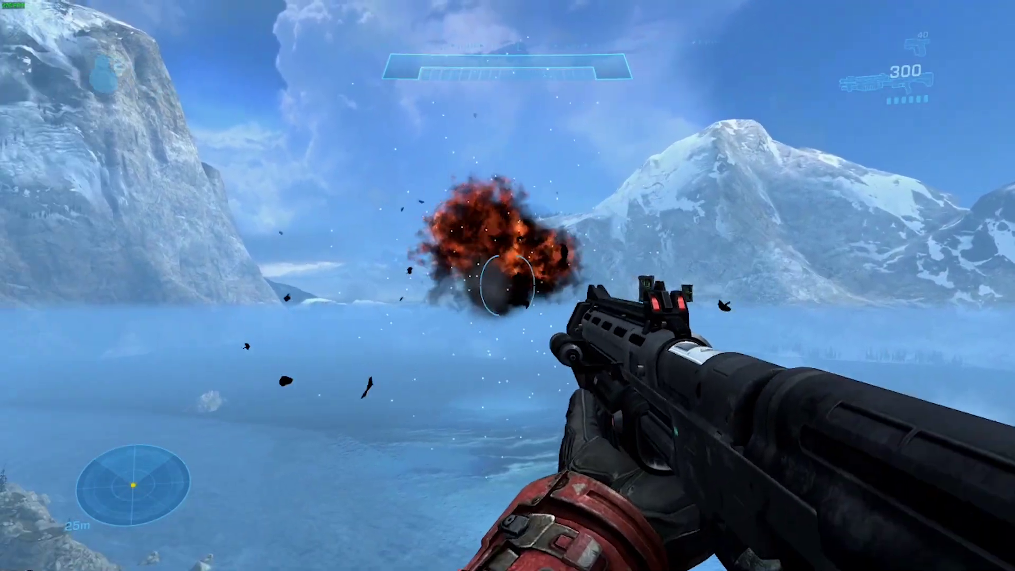
left_click(507, 285)
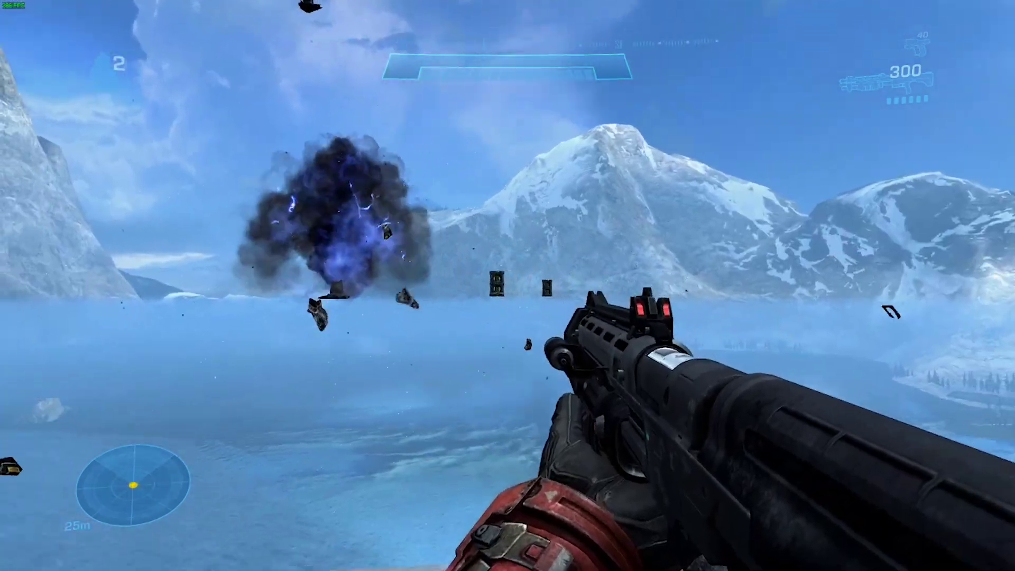
left_click(508, 285)
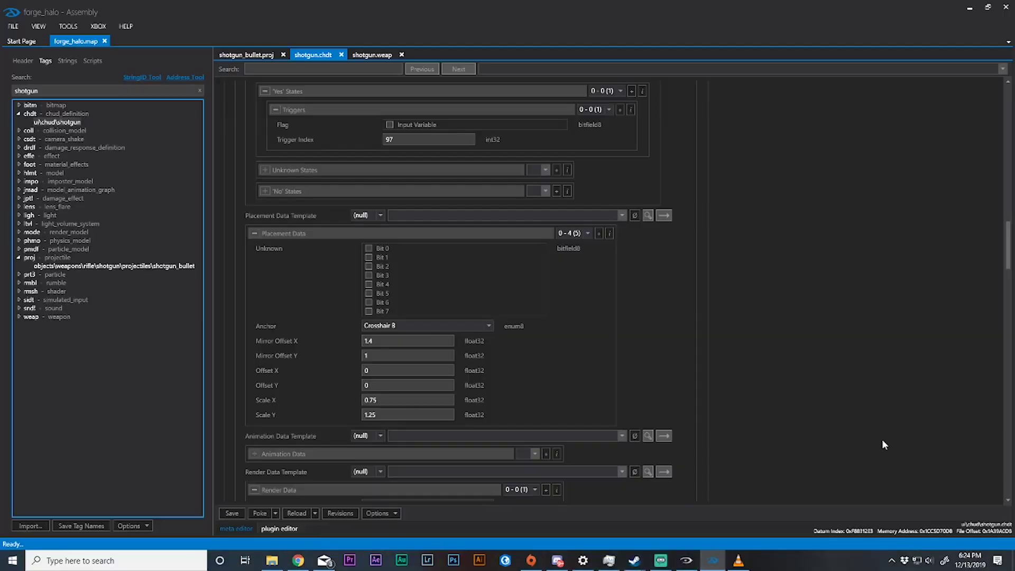